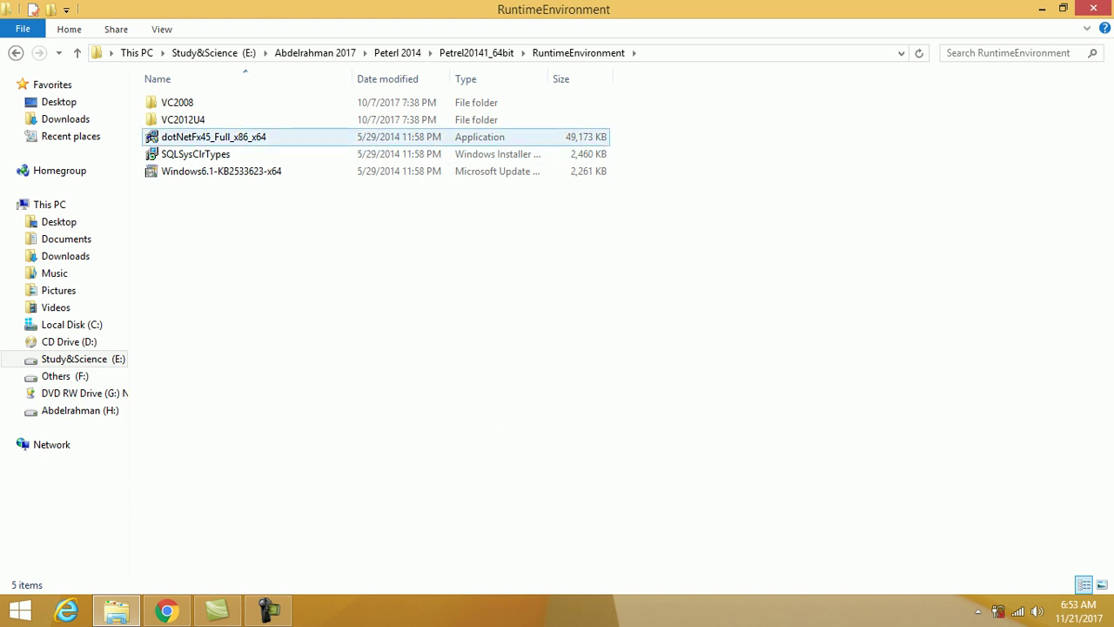
# Examine the redistributable installers inside the VC2008 and VC2012U4 folders of RuntimeEnvironment
pyautogui.doubleClick(178, 103)
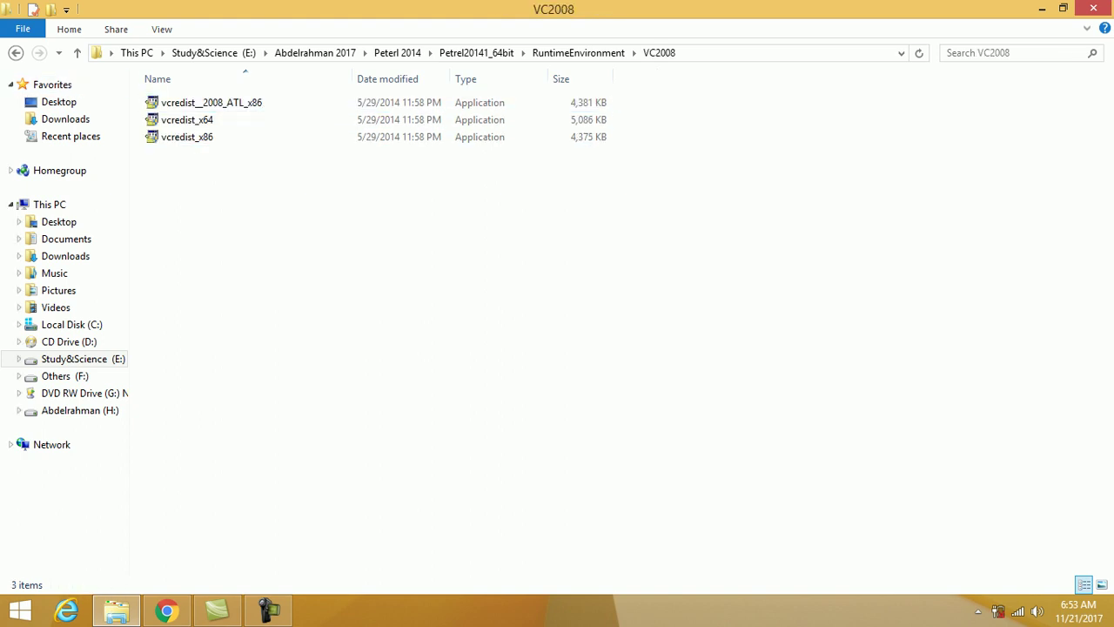
pyautogui.click(77, 52)
pyautogui.doubleClick(177, 103)
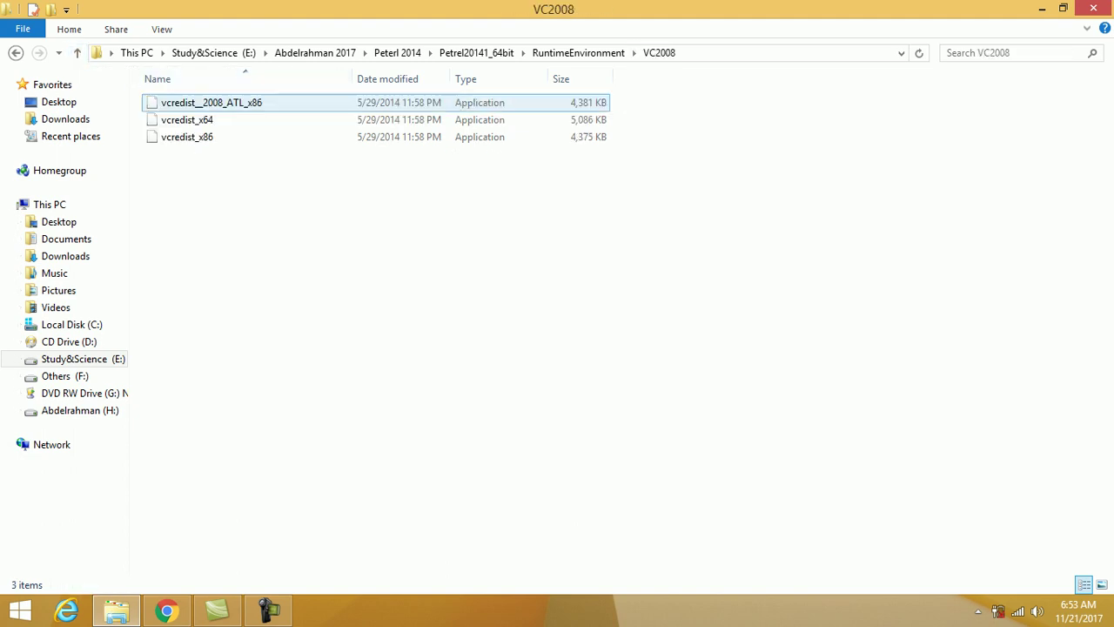
pyautogui.click(187, 102)
pyautogui.click(187, 119)
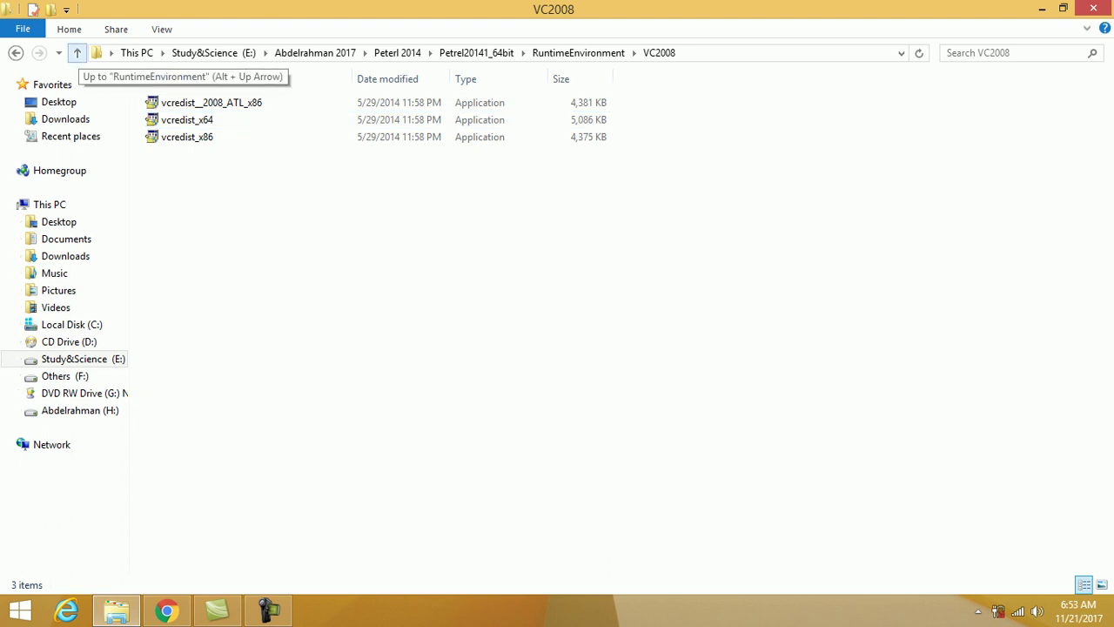
pyautogui.click(76, 52)
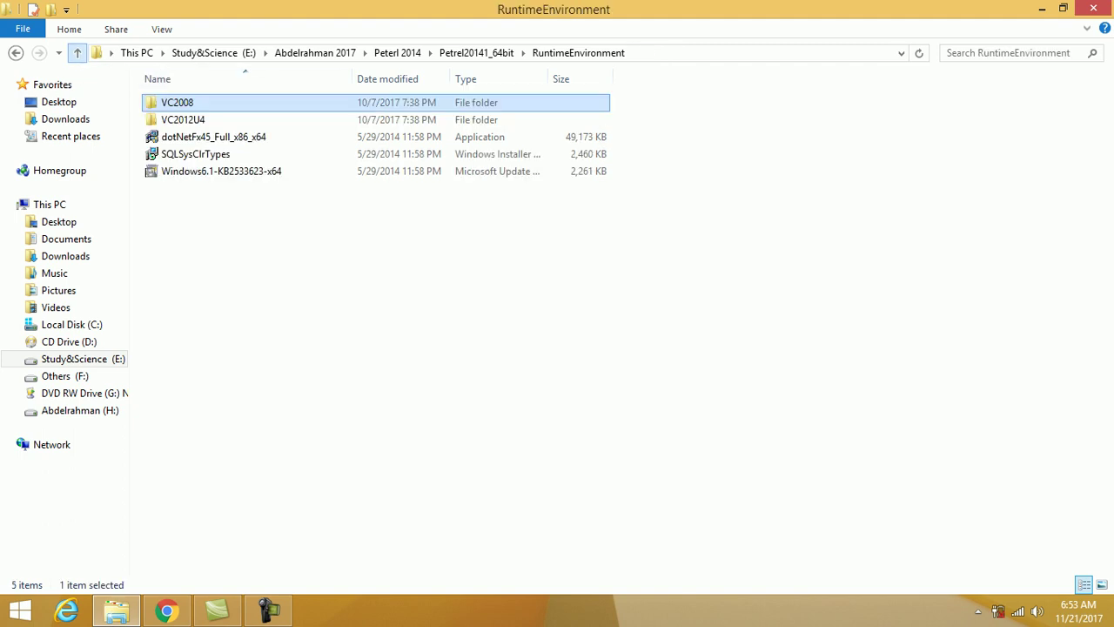
pyautogui.doubleClick(200, 119)
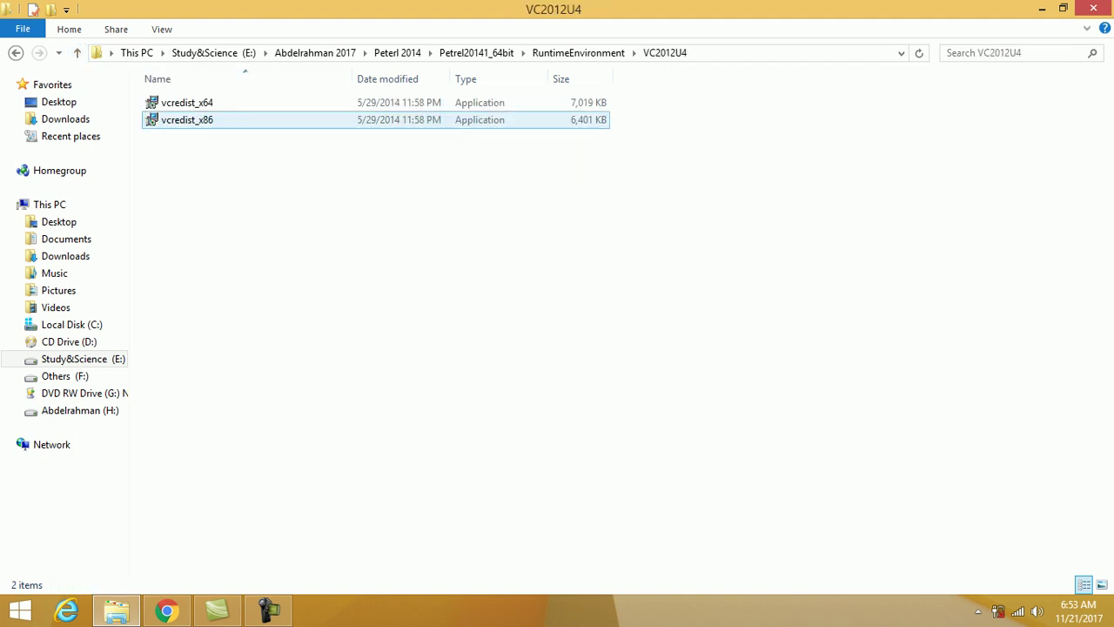
pyautogui.click(76, 52)
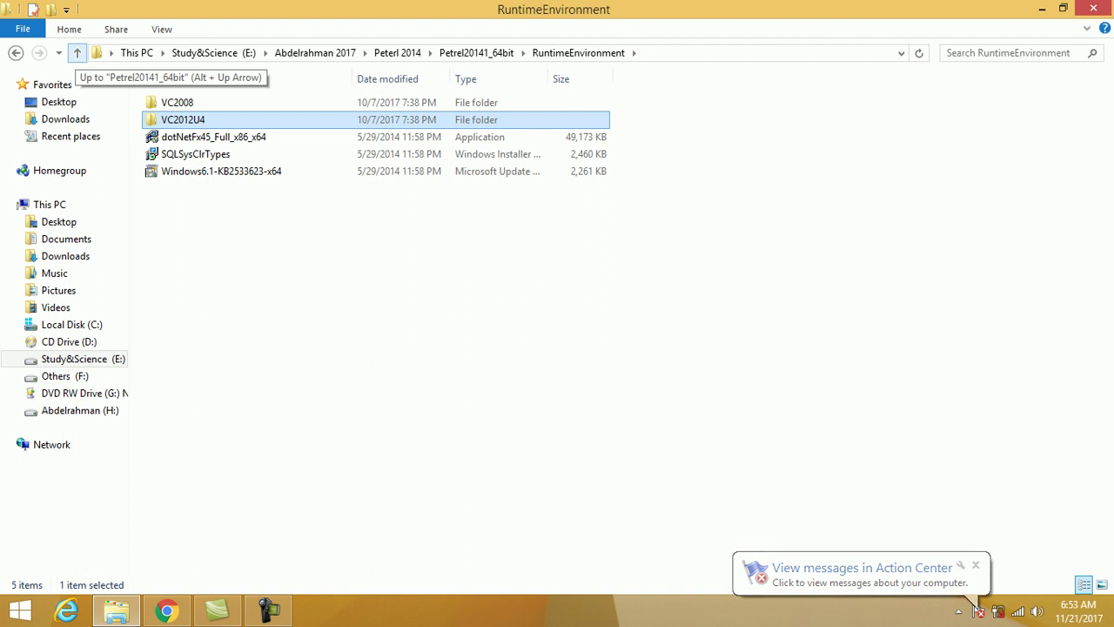
# Launch PetrelPlatformInstaller from the Petrel20141_64bit folder and accept the license agreement
pyautogui.click(77, 53)
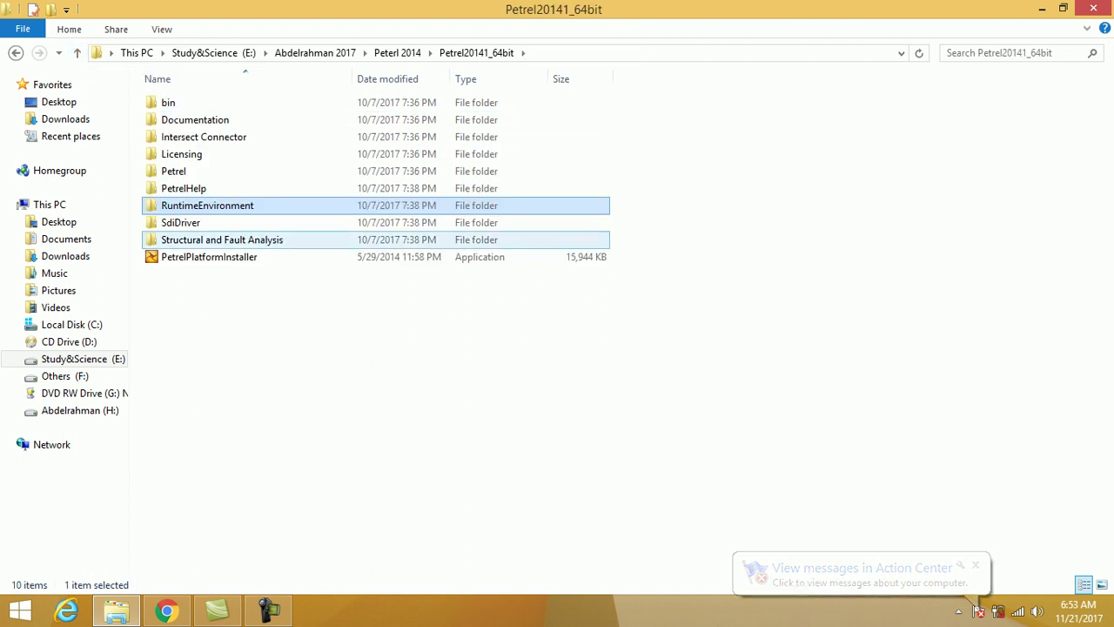
pyautogui.click(209, 257)
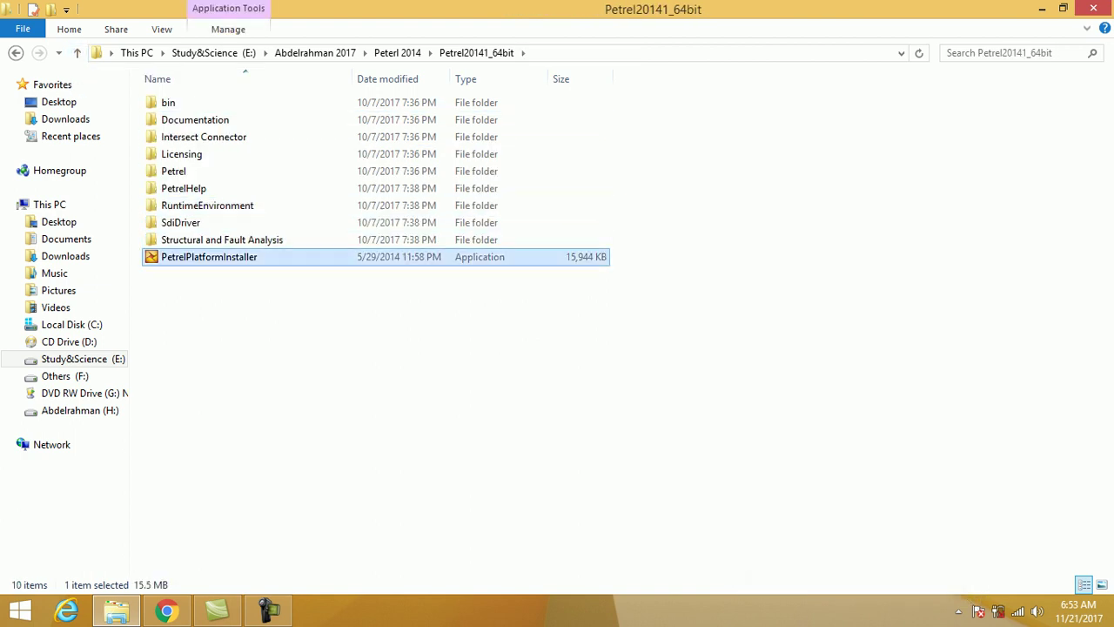
pyautogui.press('Return')
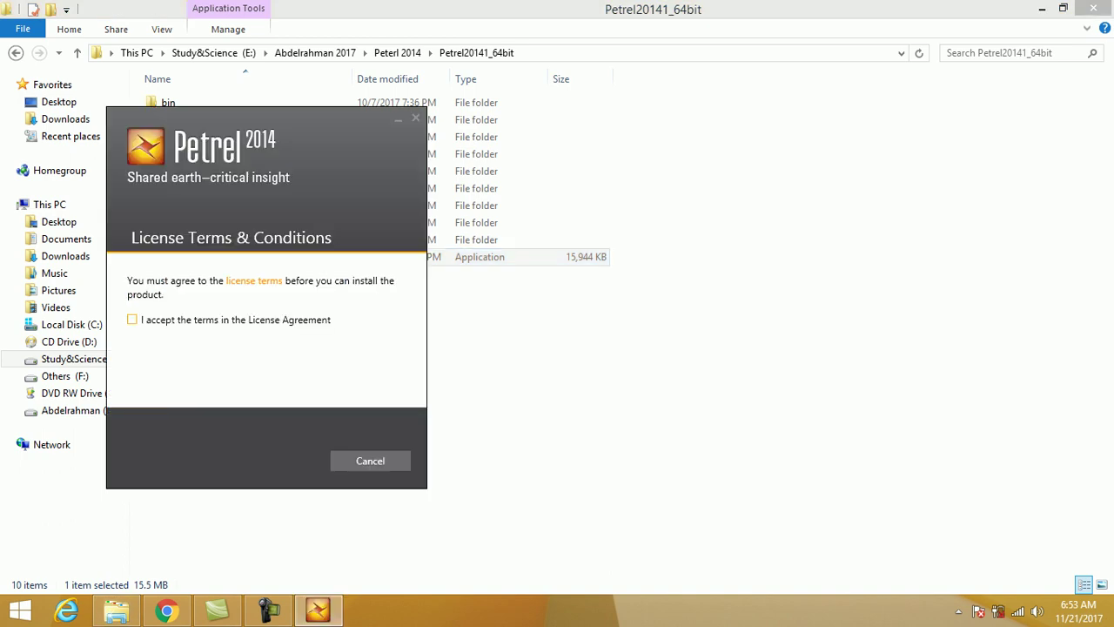
pyautogui.click(132, 320)
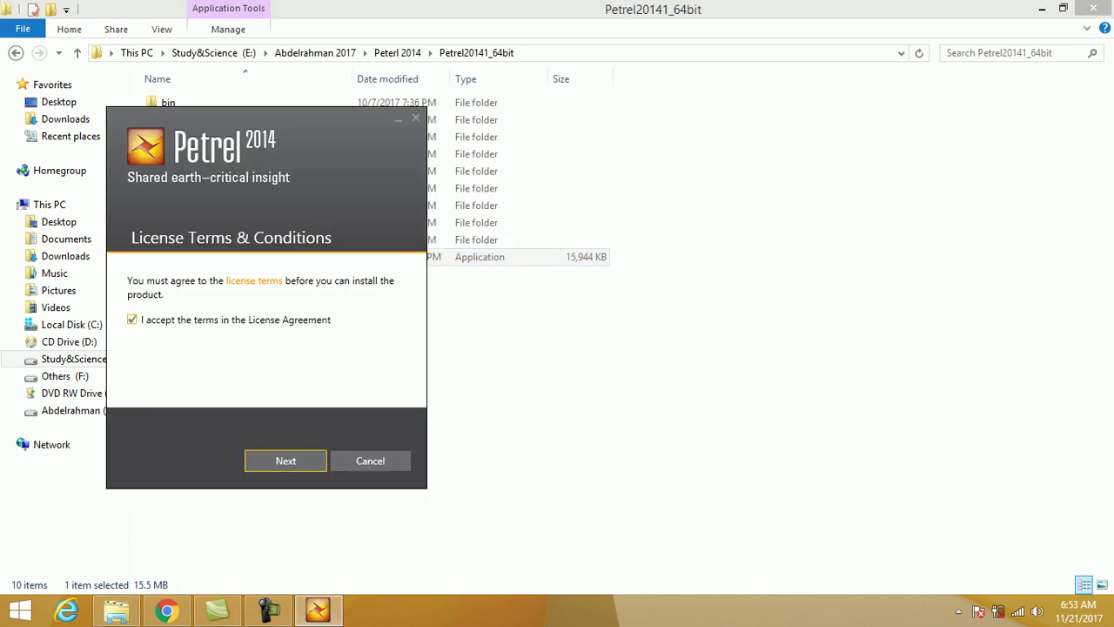
pyautogui.click(286, 460)
pyautogui.press('Return')
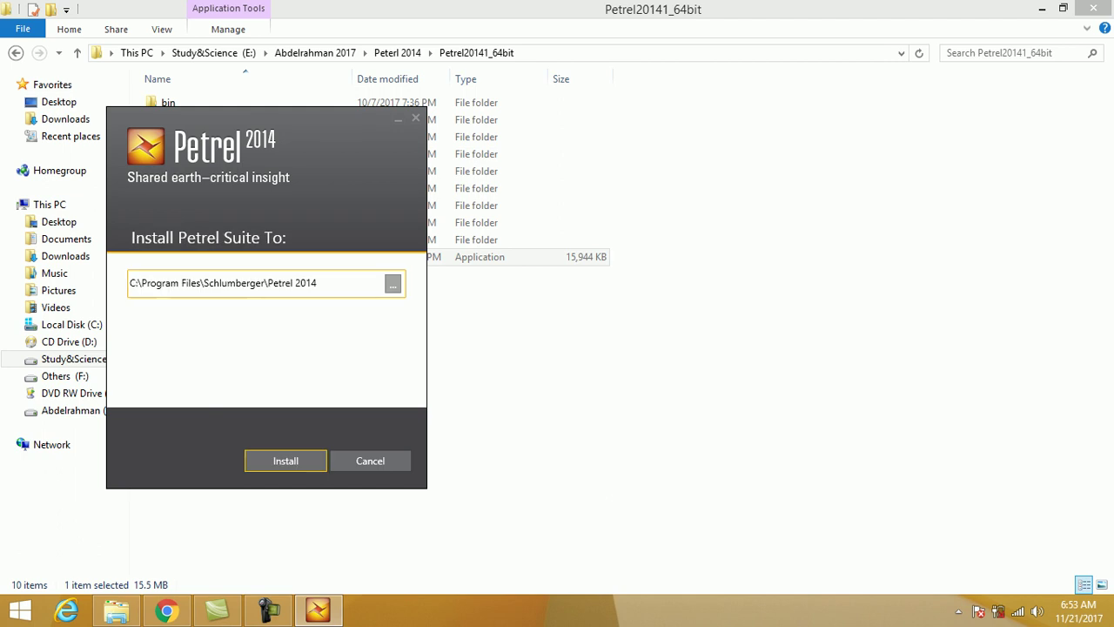
# Install the Petrel suite to C:\Program Files\Schlumberger\Petrel 2014 and close the finished setup
pyautogui.press('Return')
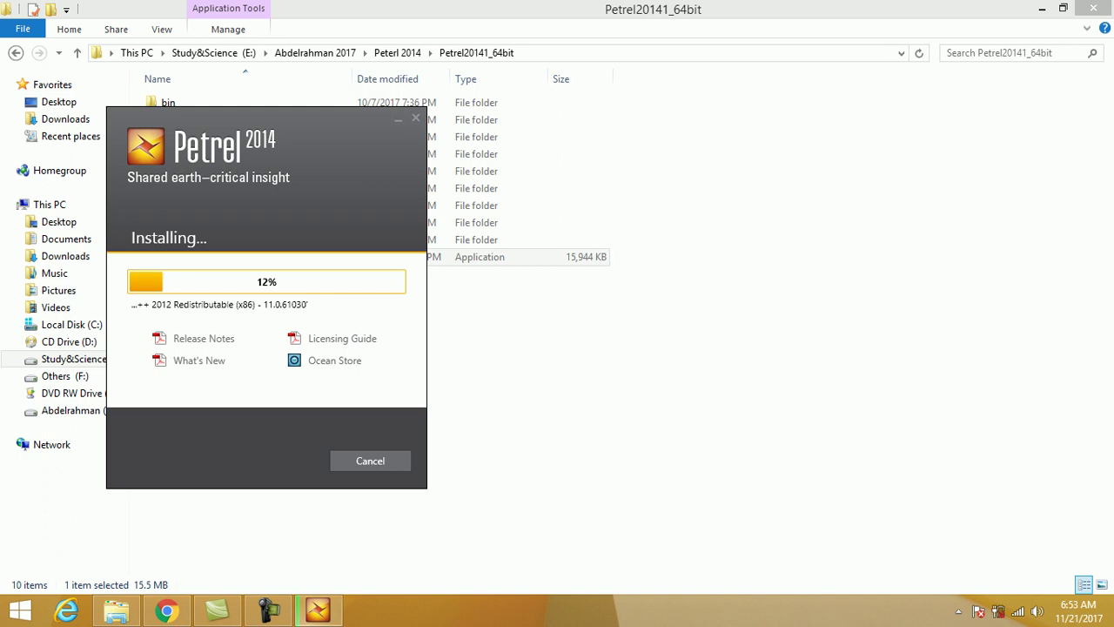
pyautogui.click(269, 611)
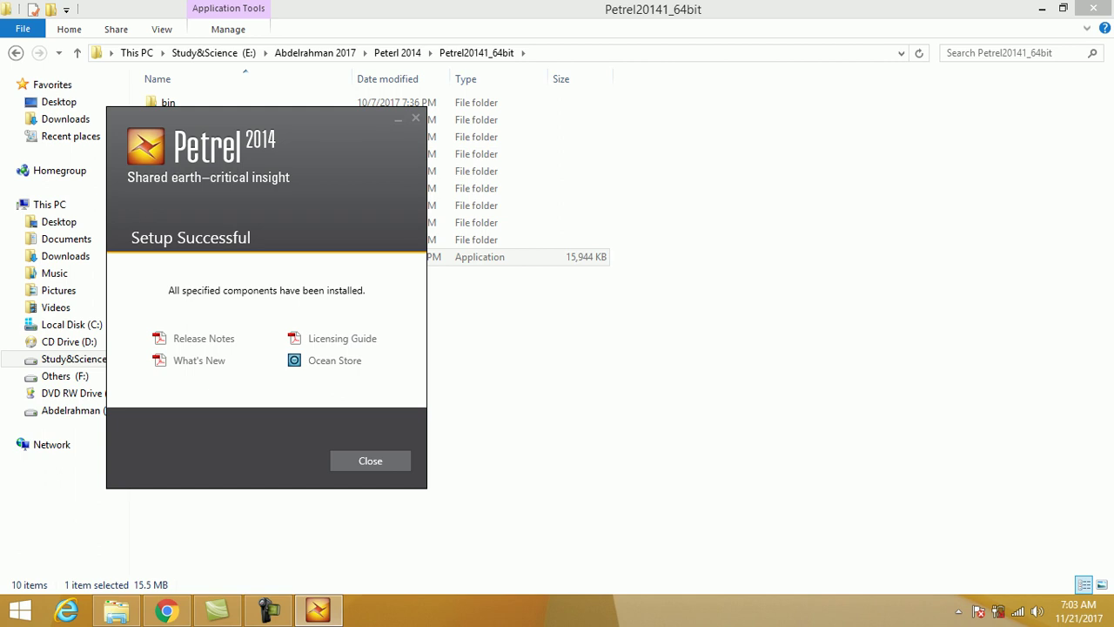
pyautogui.click(370, 460)
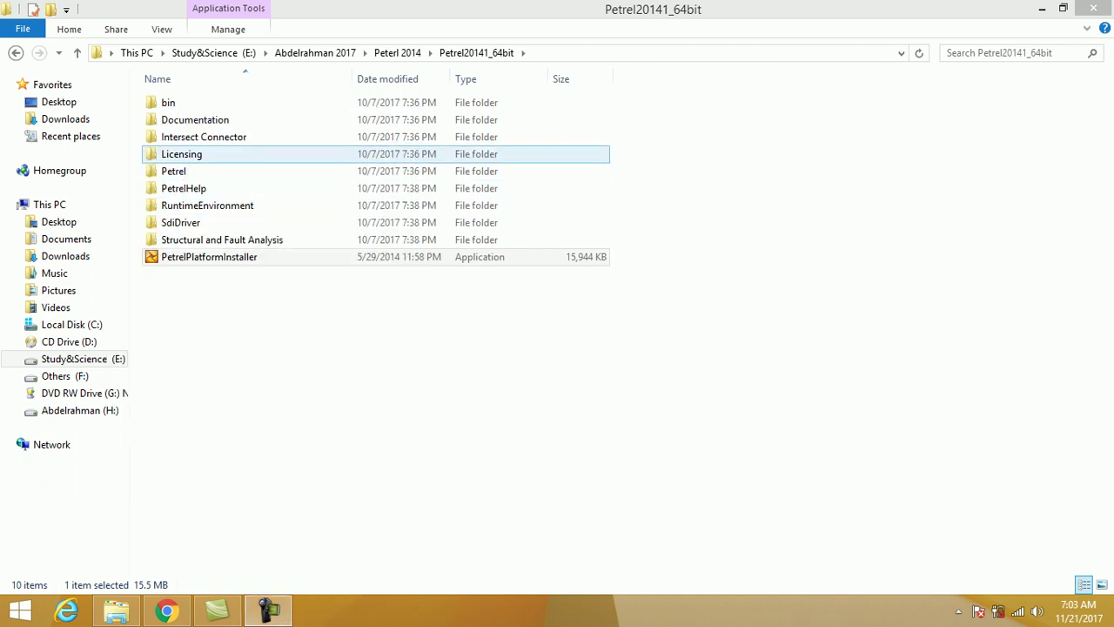
# Run SchlumbergerLicensingTool_2014.1 from the Licensing folder and install its required Microsoft Visual C++ 2012 Redistributable Package
pyautogui.doubleClick(181, 154)
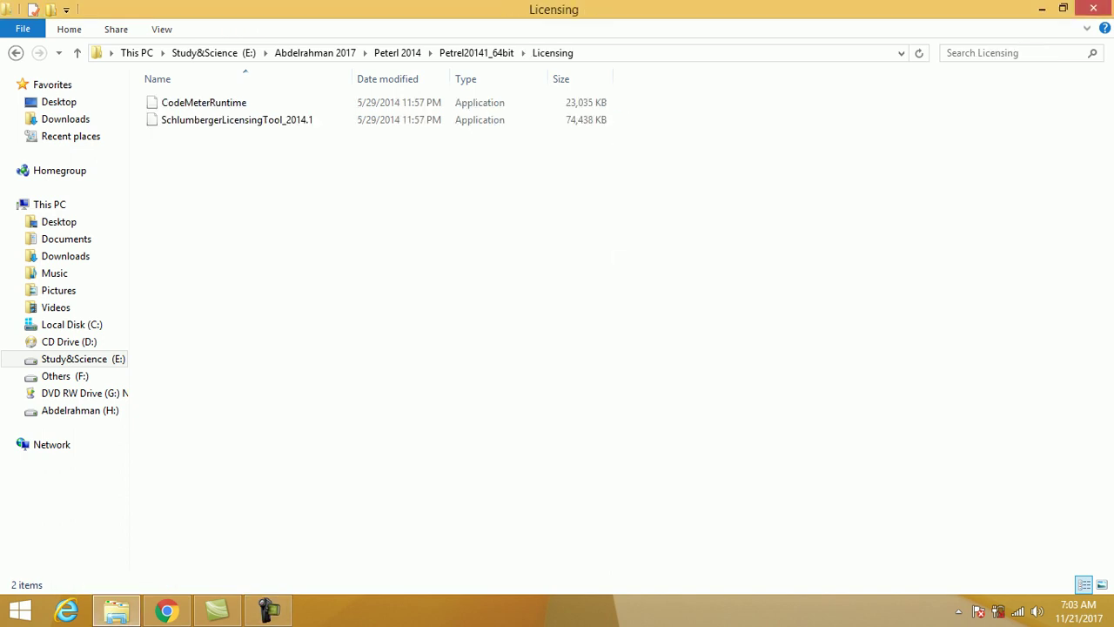
pyautogui.click(237, 120)
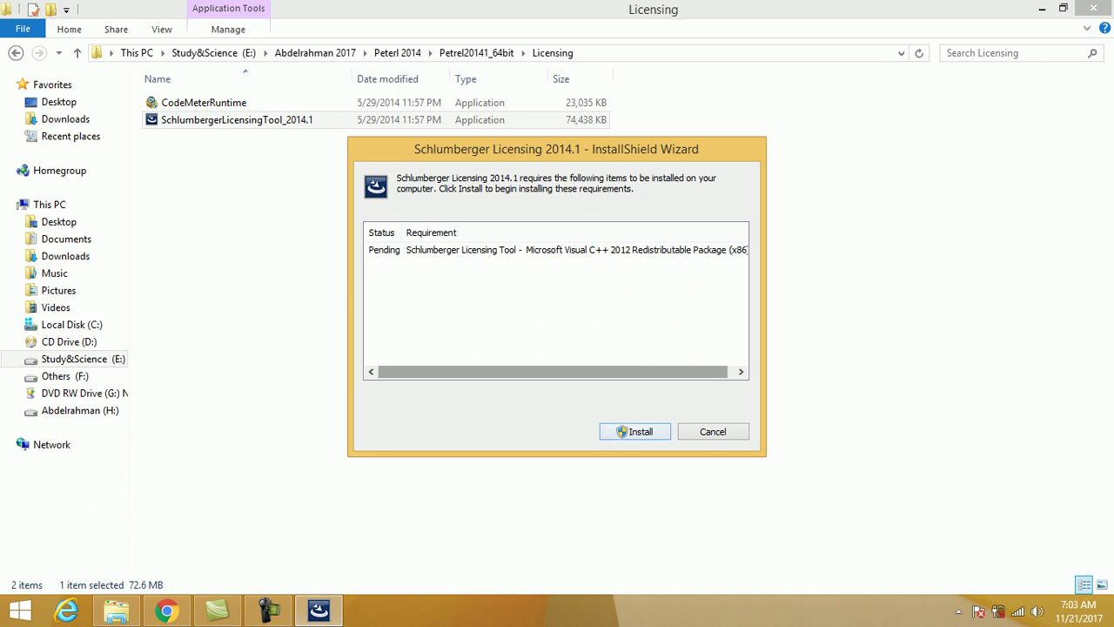
pyautogui.moveTo(557, 371); pyautogui.dragTo(565, 371)
pyautogui.click(635, 432)
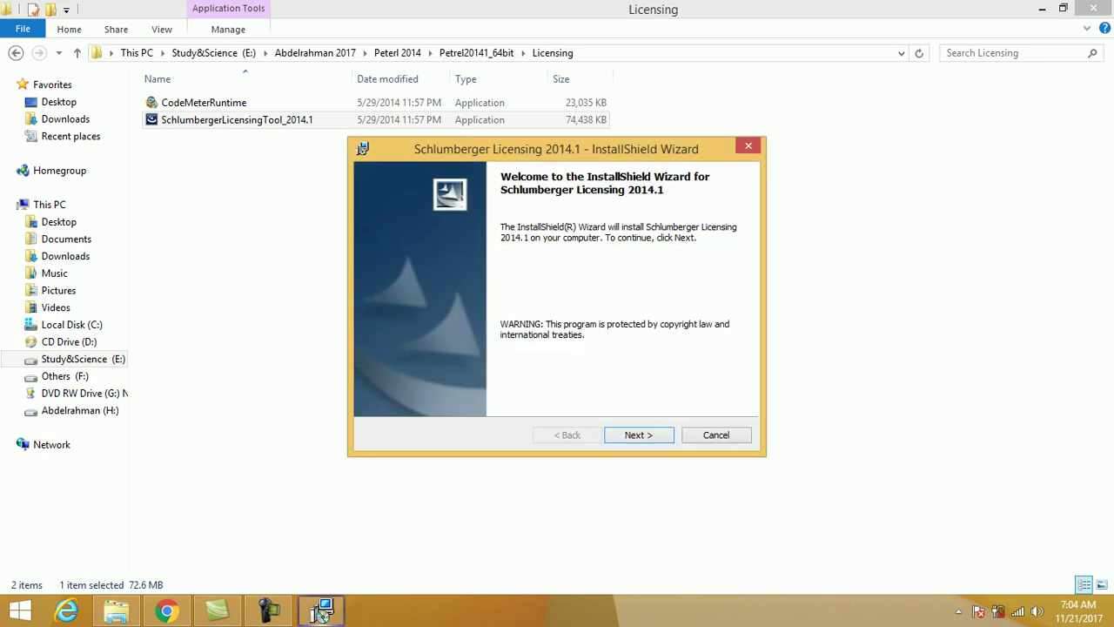
# Install Schlumberger Licensing 2014.1 to its default folder with a desktop shortcut and finish the wizard
pyautogui.click(639, 435)
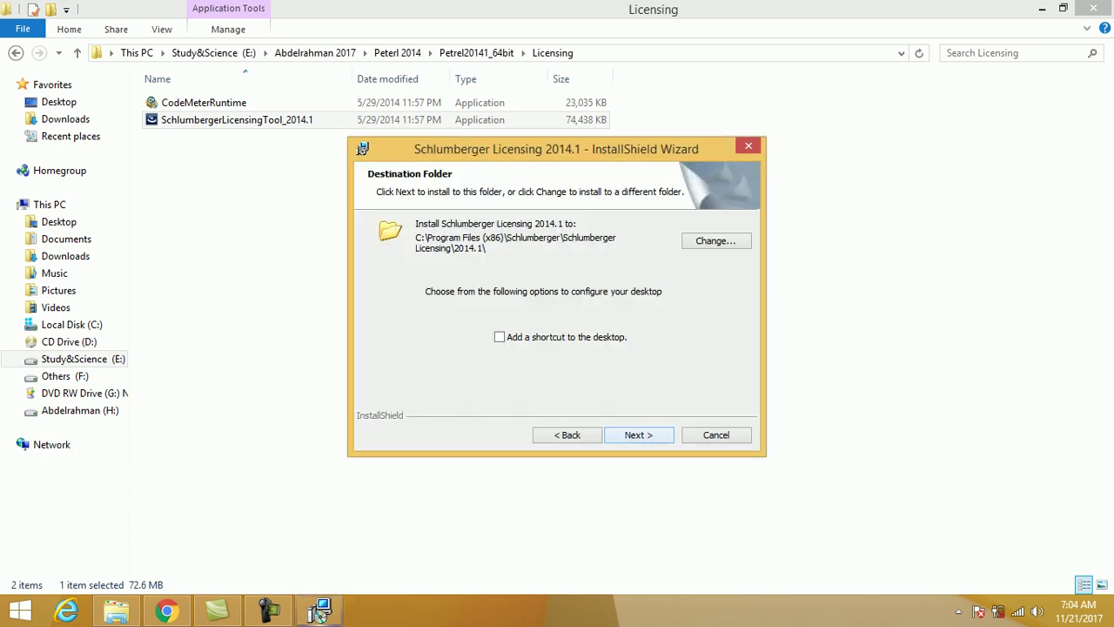
pyautogui.click(499, 337)
pyautogui.press('Return')
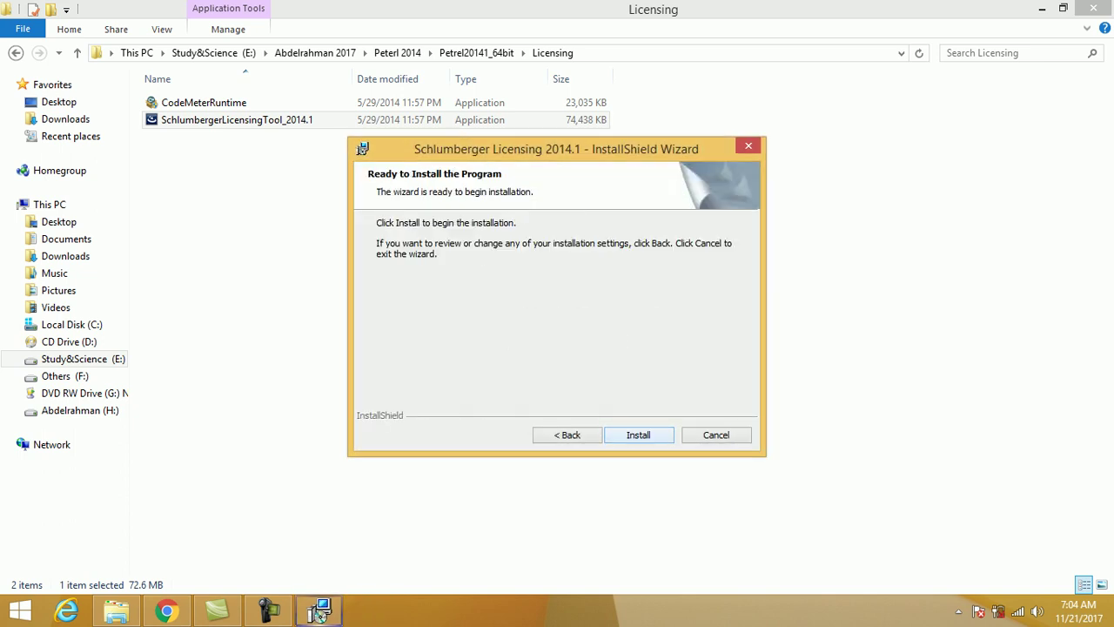
pyautogui.press('Return')
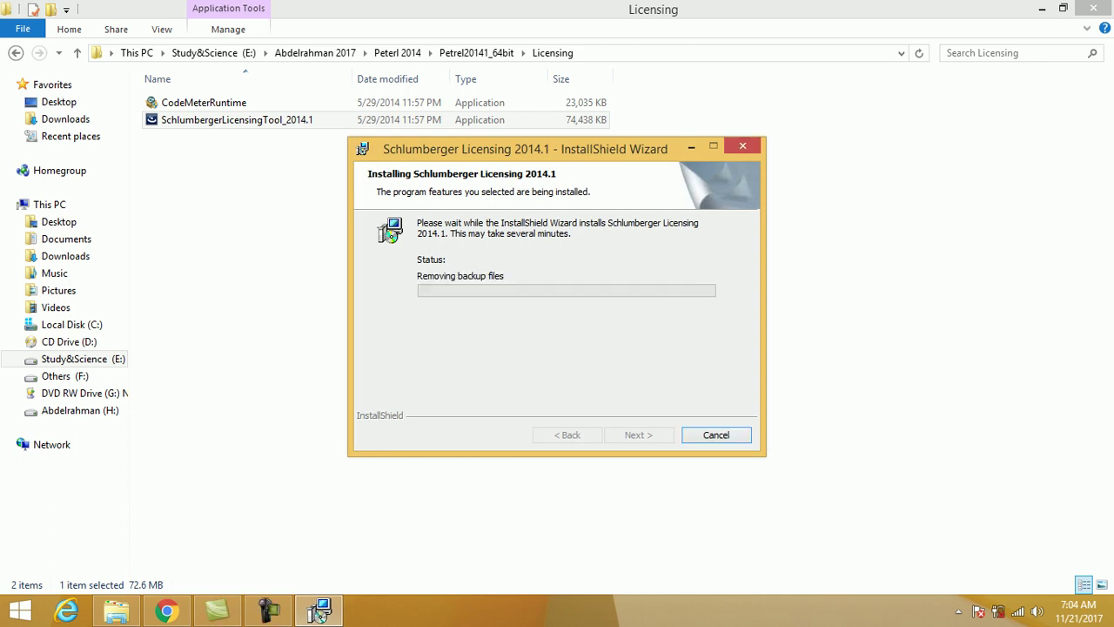
pyautogui.press('Return')
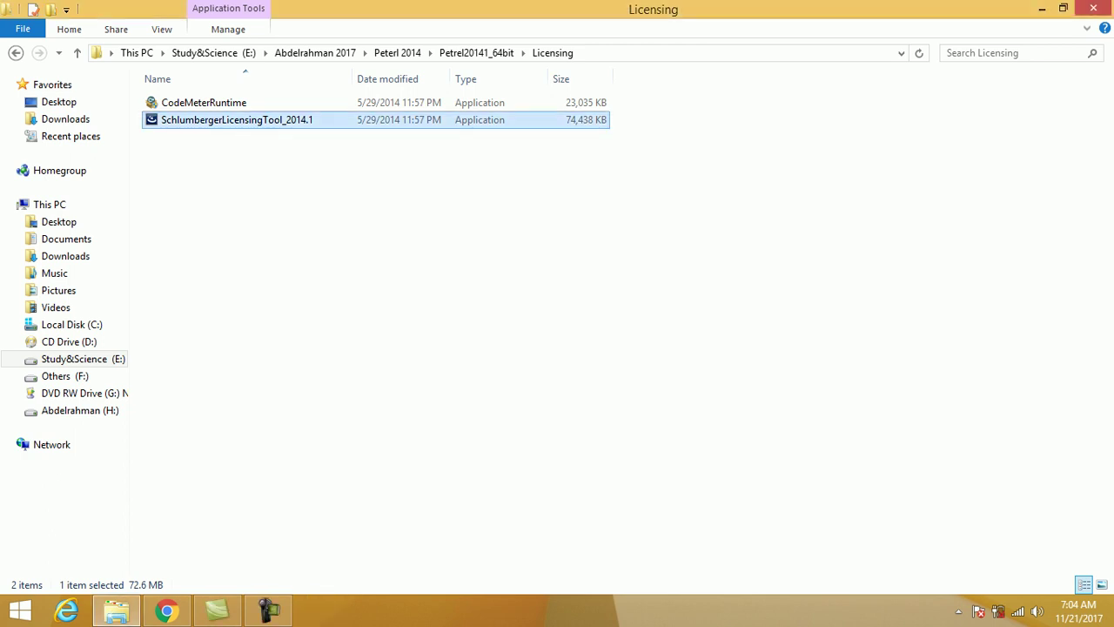
# Copy all four files from the Petrel 2014 subfolder of the Petrel 2014.1 patches folder
pyautogui.click(77, 52)
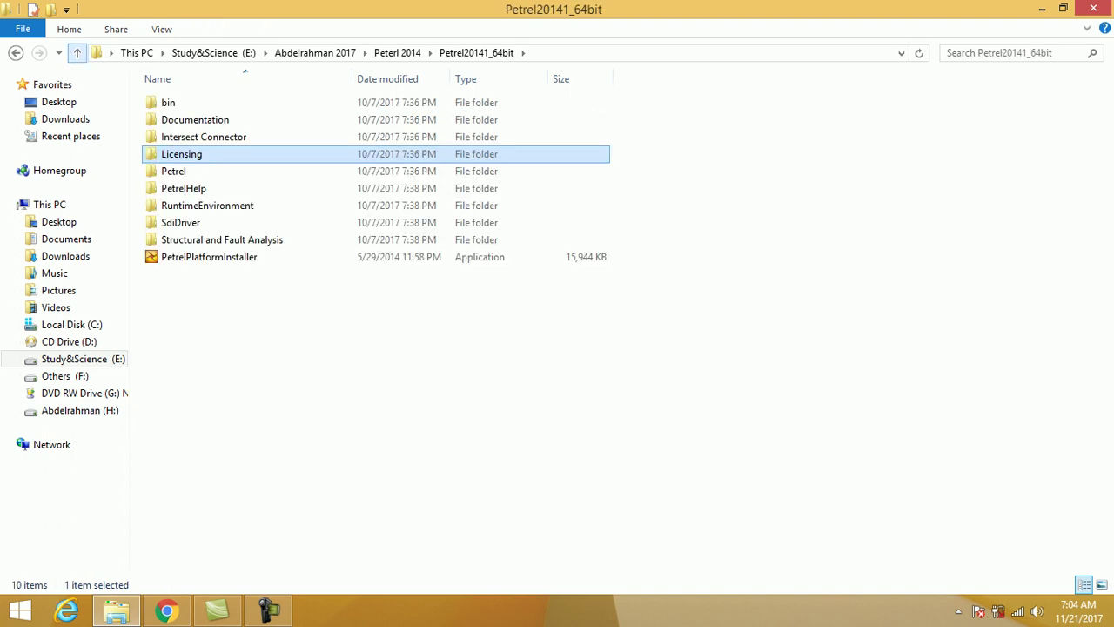
pyautogui.click(77, 52)
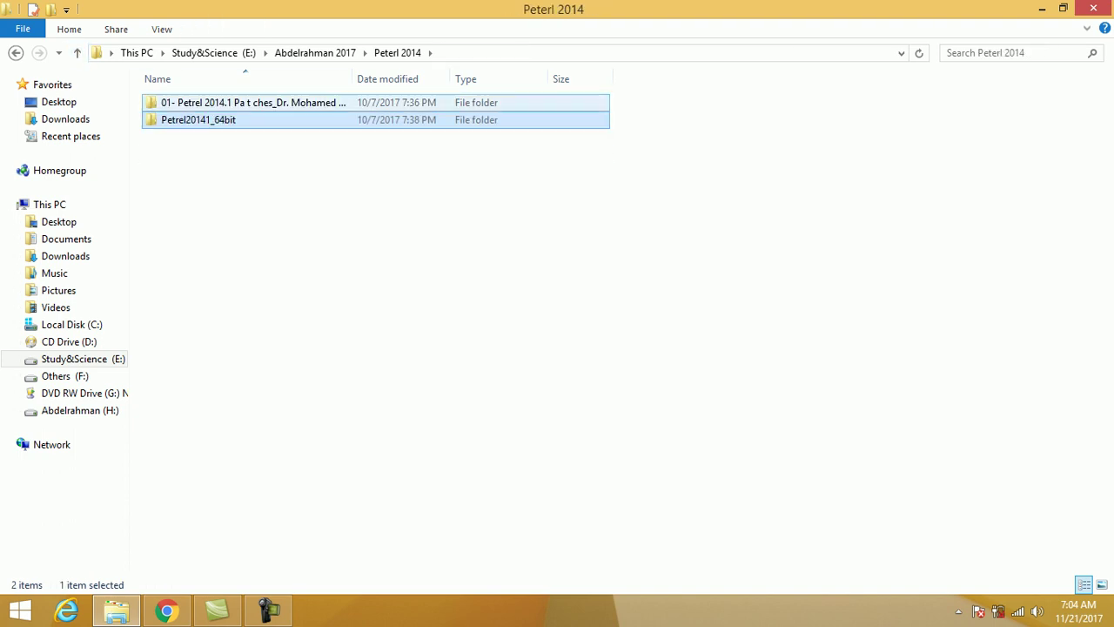
pyautogui.doubleClick(252, 103)
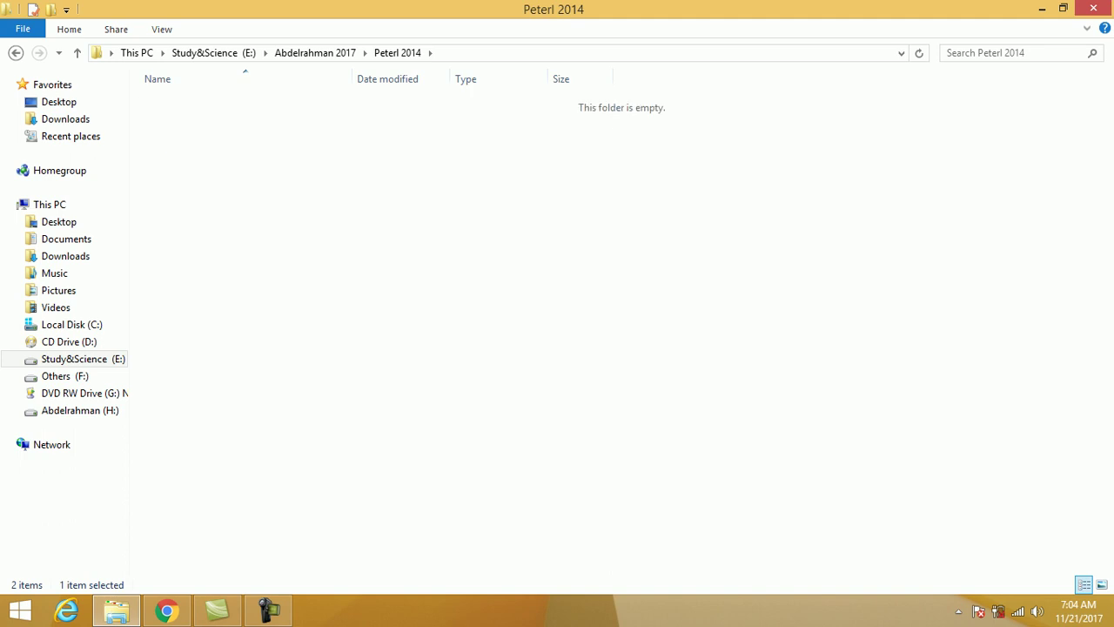
pyautogui.doubleClick(184, 102)
pyautogui.moveTo(280, 202); pyautogui.dragTo(184, 99)
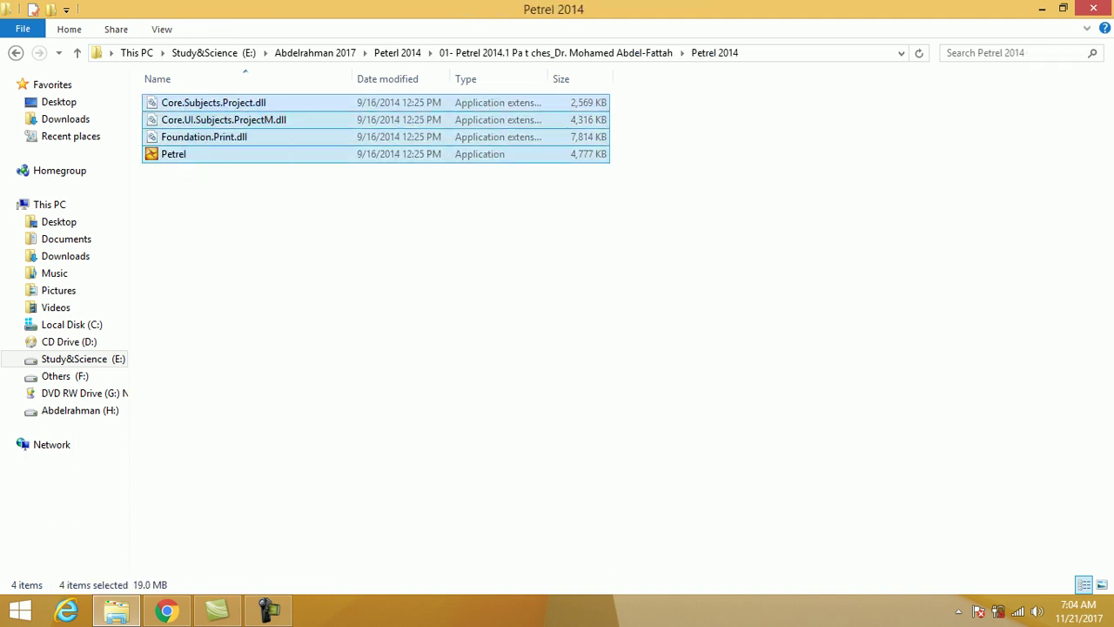
pyautogui.rightClick(186, 100)
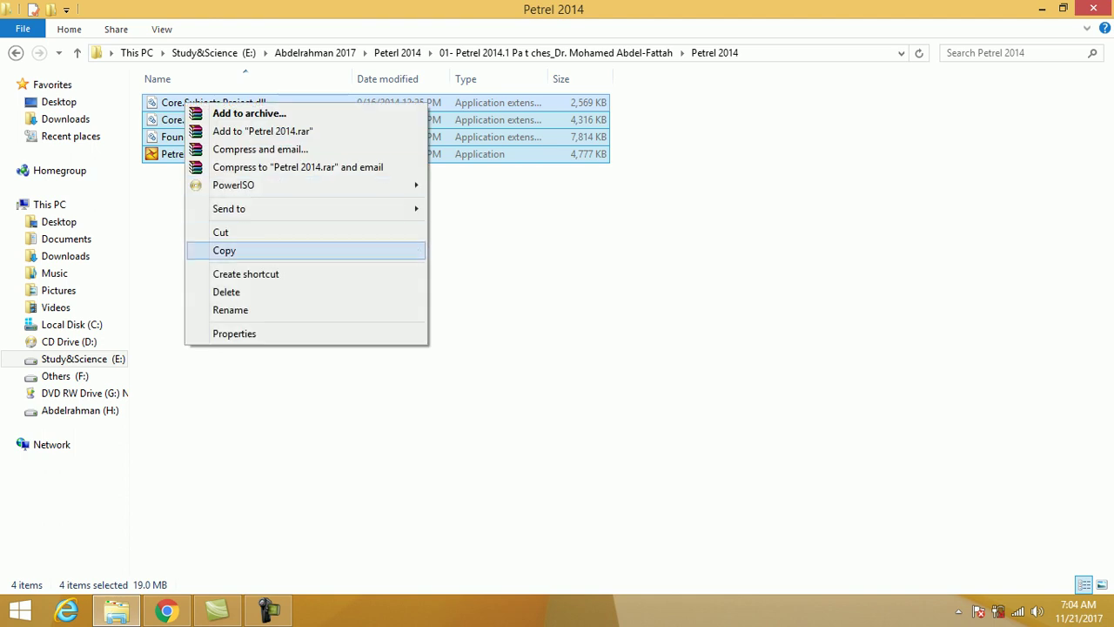
pyautogui.click(219, 250)
# Open the installation folder C:\Program Files\Schlumberger\Petrel 2014 in a new file window
pyautogui.rightClick(117, 609)
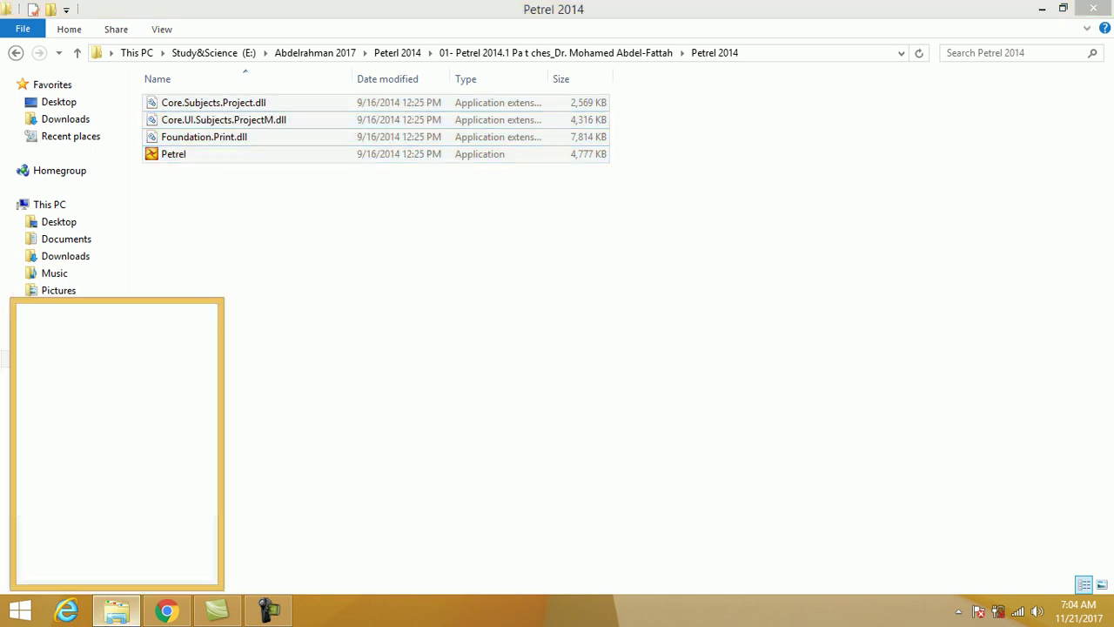
pyautogui.click(67, 532)
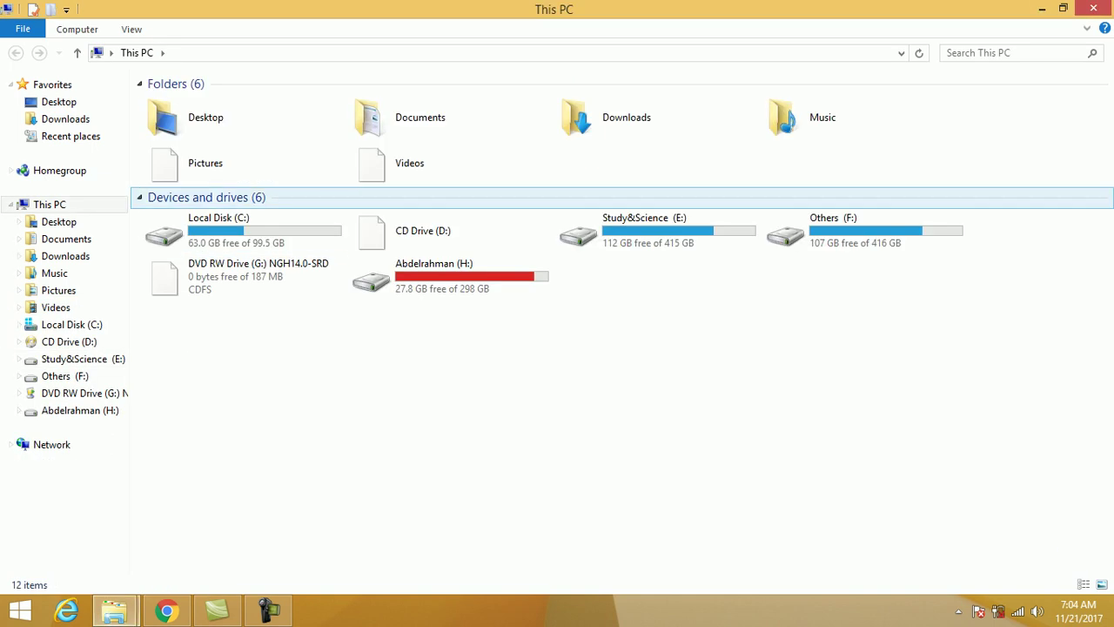
pyautogui.click(206, 198)
pyautogui.doubleClick(218, 230)
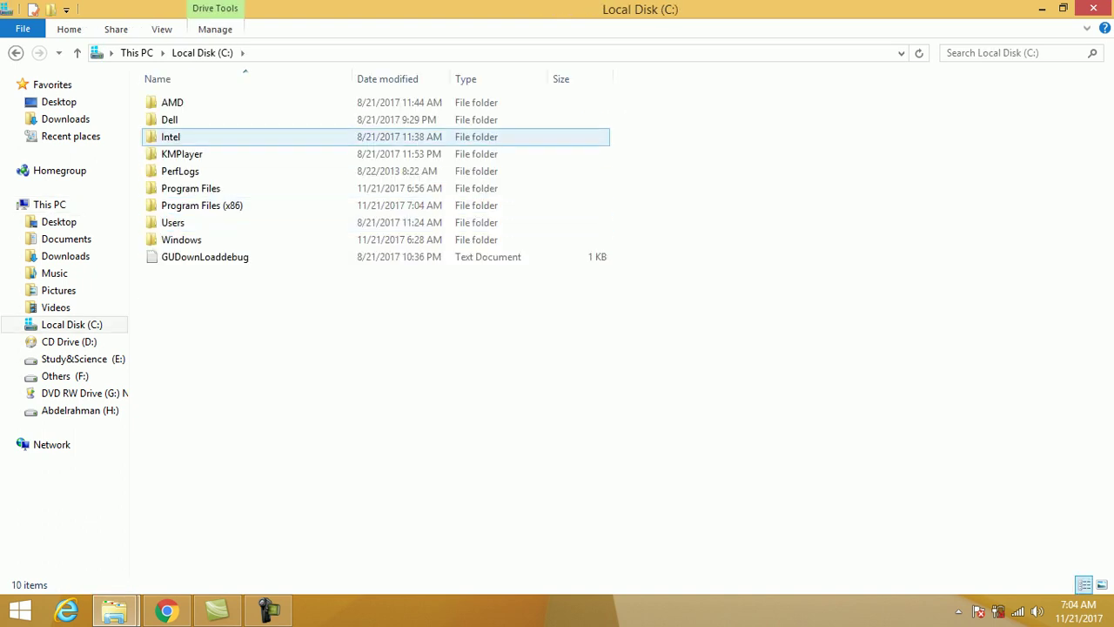
pyautogui.doubleClick(190, 188)
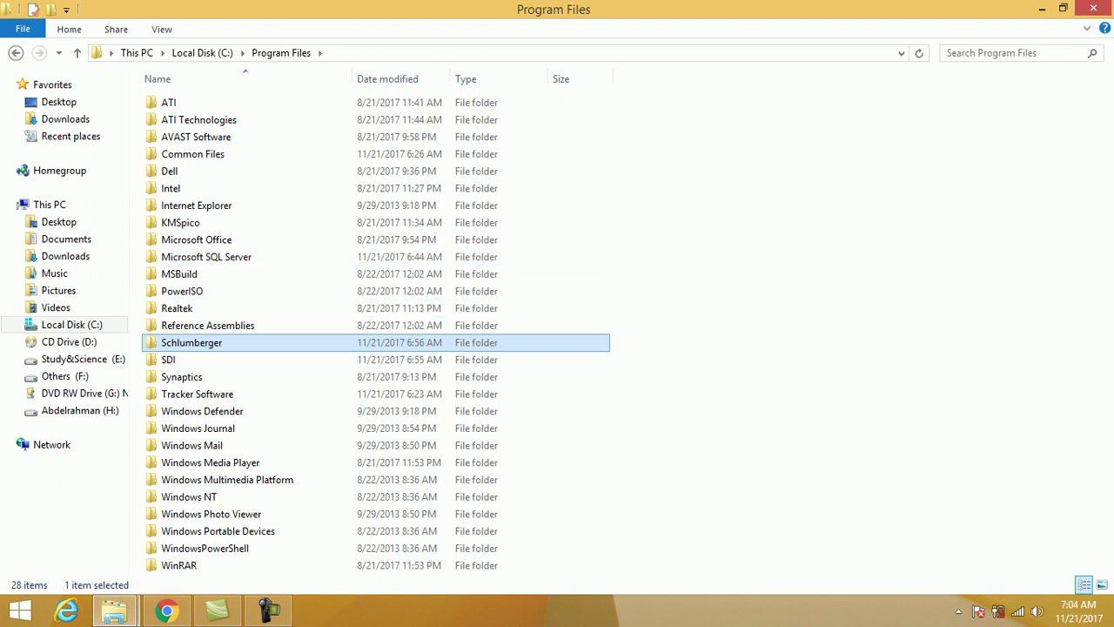
pyautogui.doubleClick(191, 343)
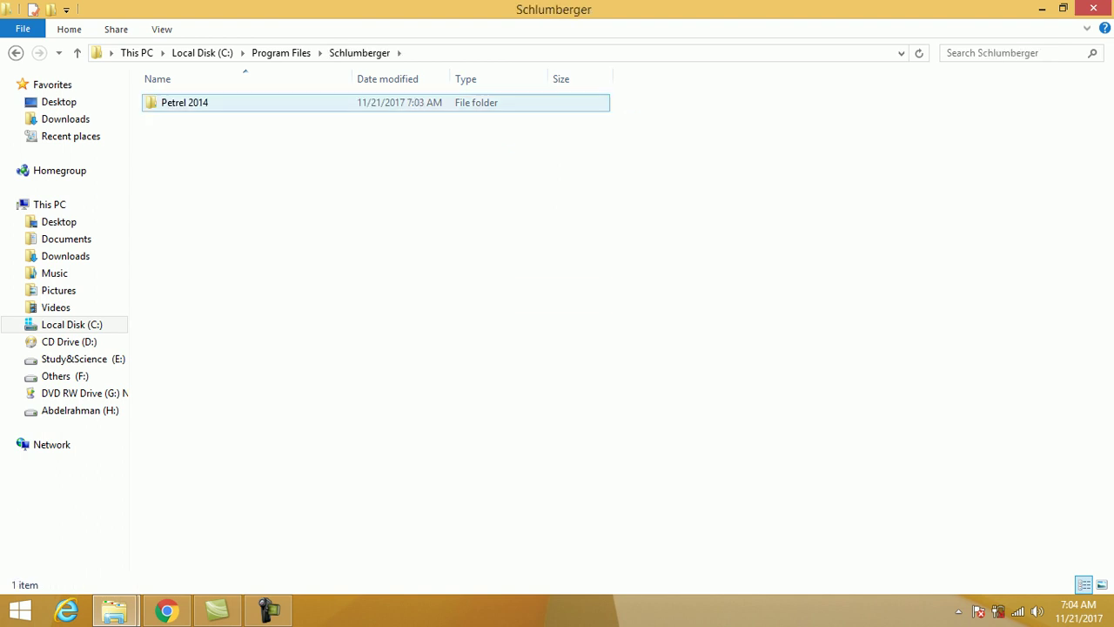
pyautogui.doubleClick(185, 102)
# Paste the four patch files into the Petrel 2014 installation folder, replacing the existing ones and granting administrator permission for all current items
pyautogui.rightClick(751, 264)
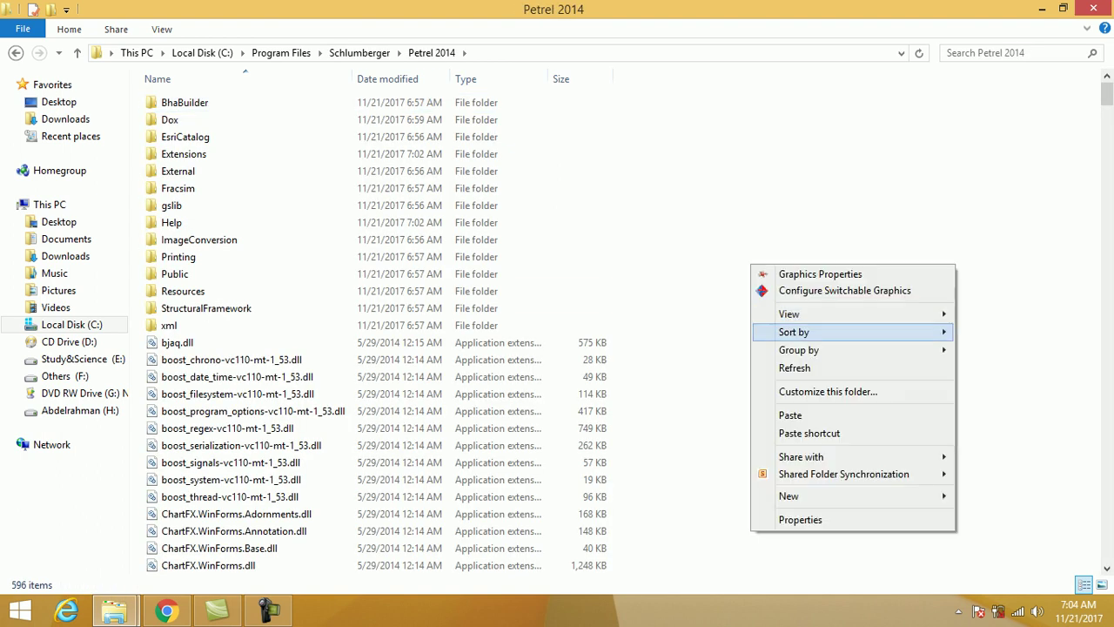
pyautogui.click(783, 414)
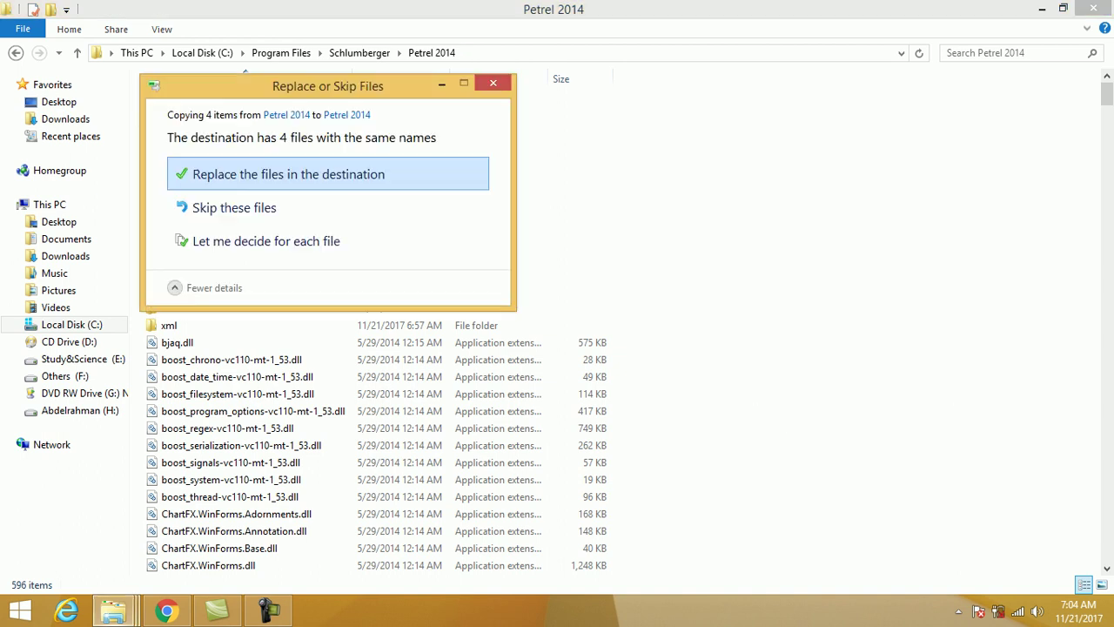
pyautogui.click(323, 172)
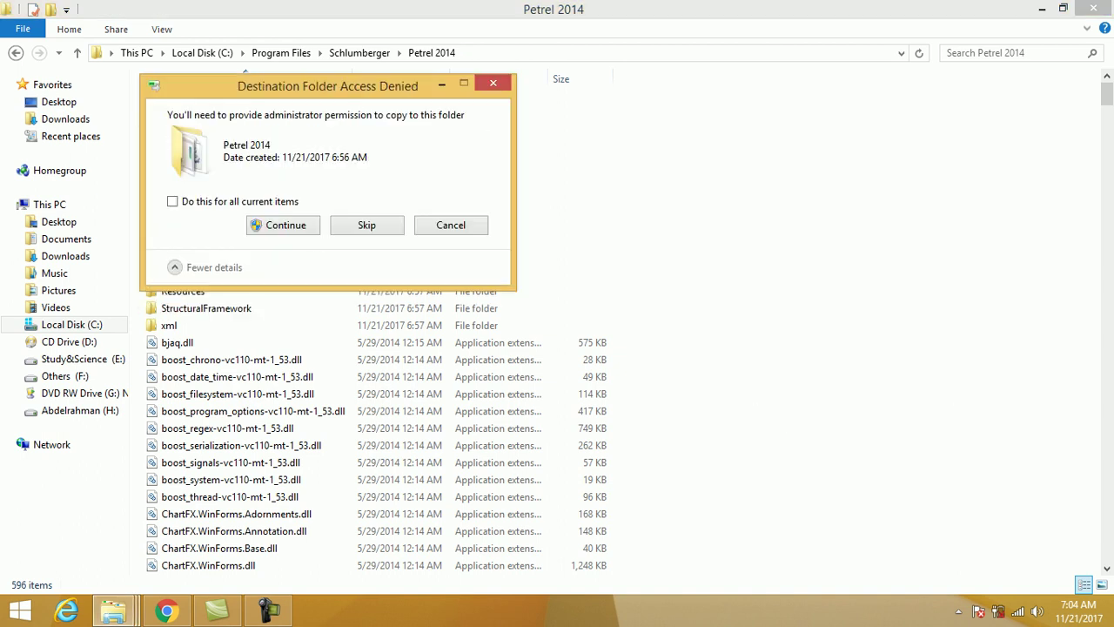
pyautogui.click(284, 225)
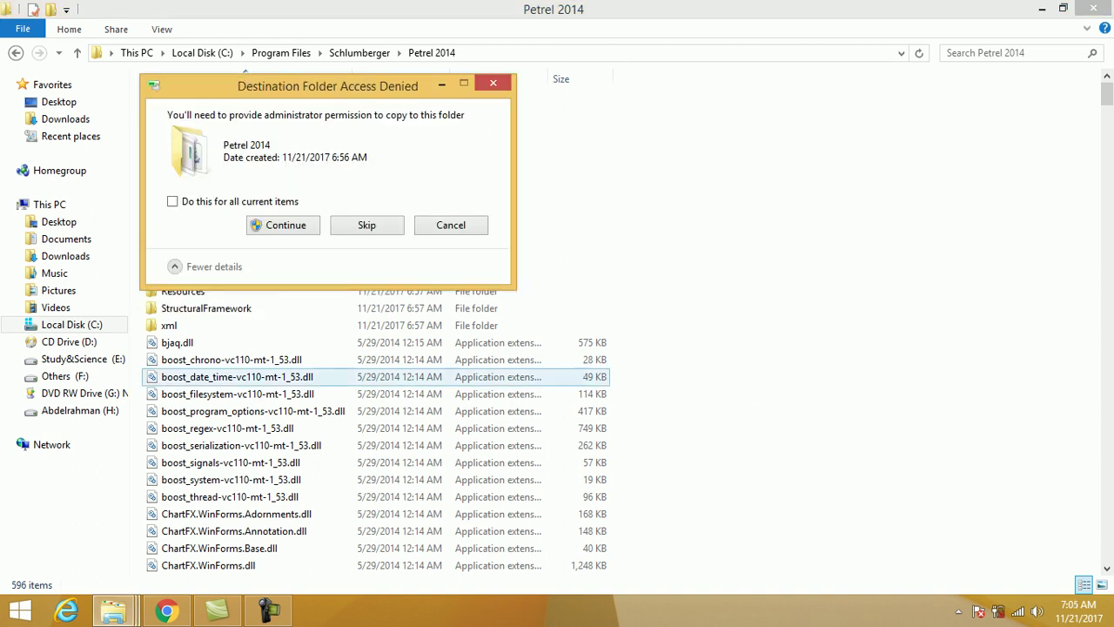
pyautogui.click(173, 201)
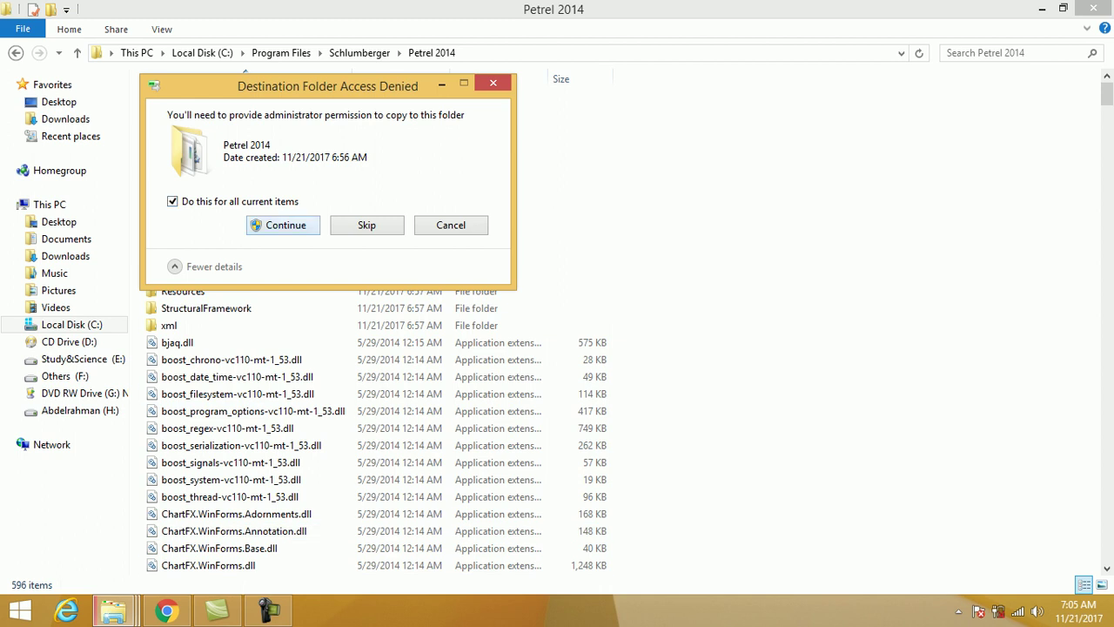
pyautogui.press('Return')
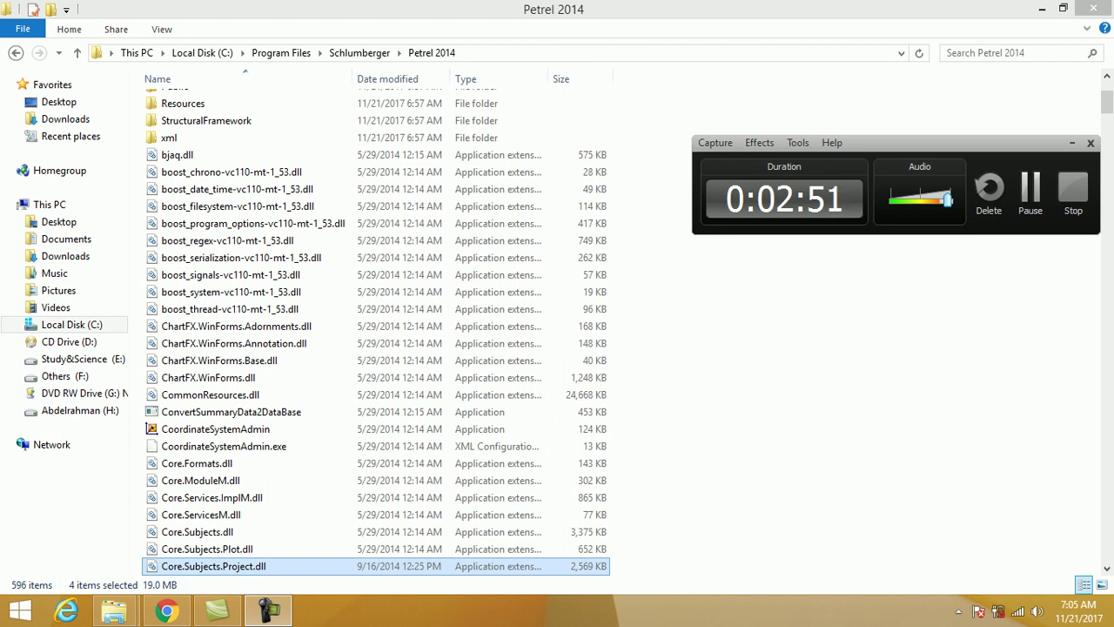
pyautogui.click(1031, 193)
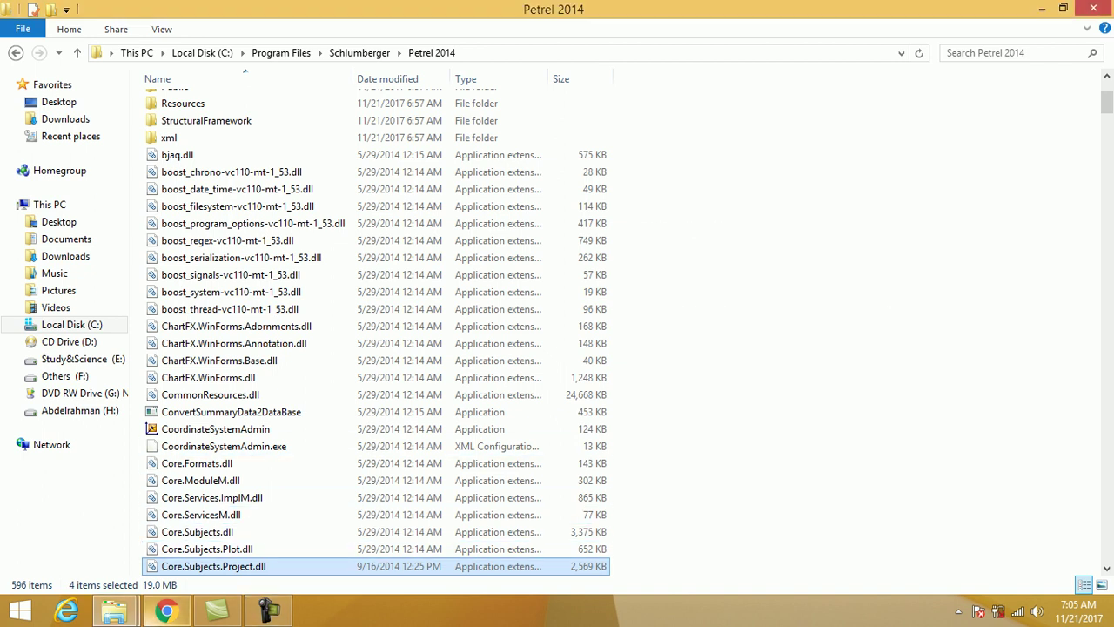
# Switch back to the Petrel 2014.1 patches folder and open its Schlumberger Licensing\2014.1 subfolder
pyautogui.moveTo(113, 609)
pyautogui.click(279, 530)
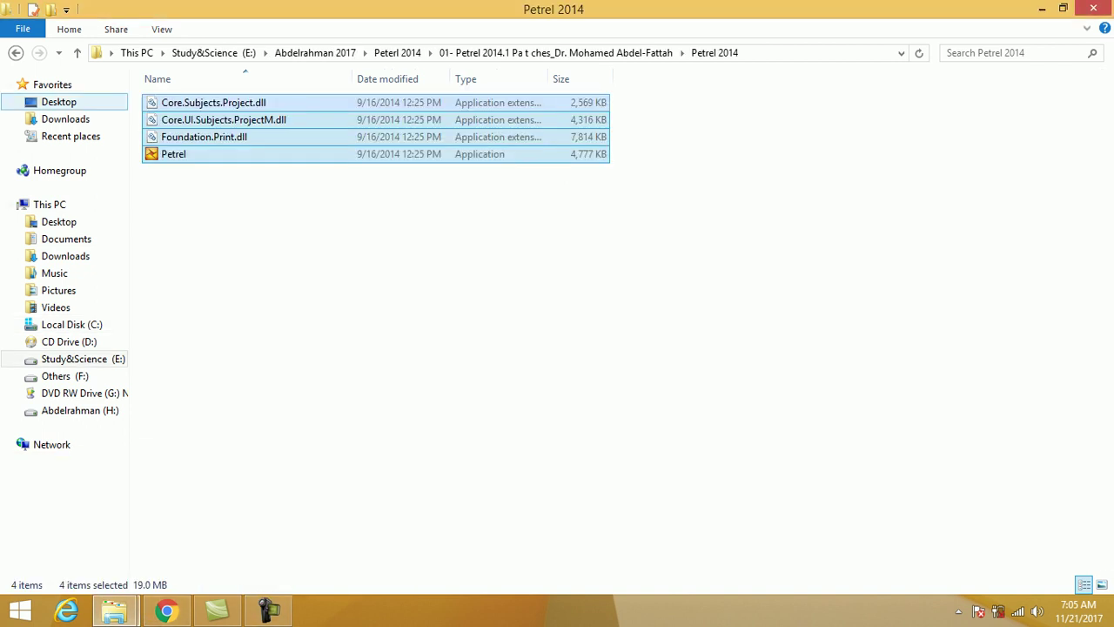
pyautogui.click(77, 53)
pyautogui.doubleClick(196, 119)
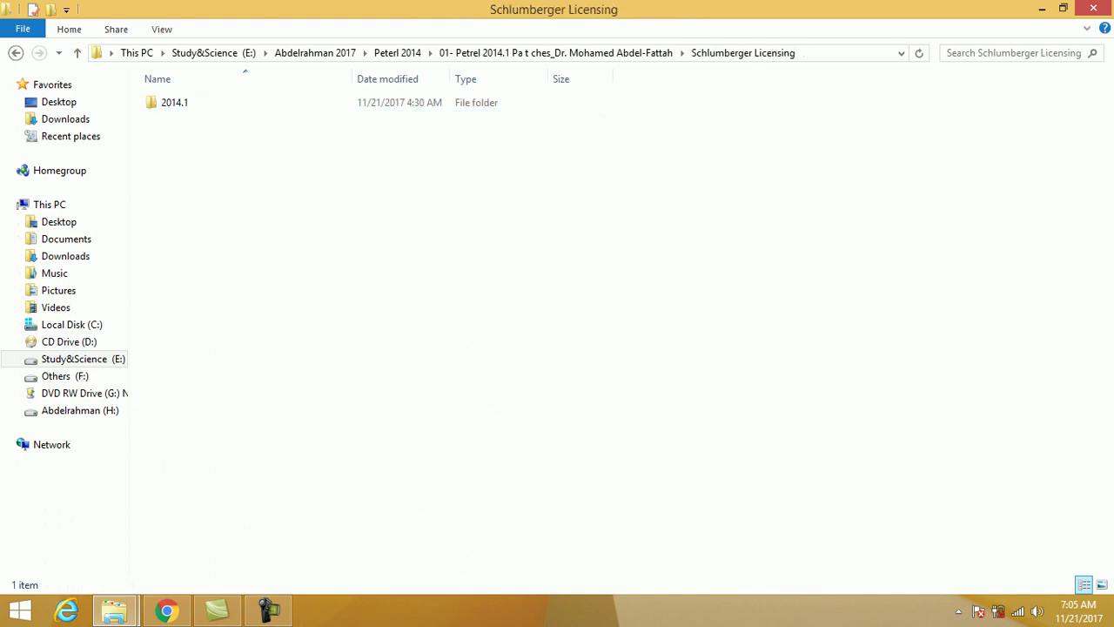
pyautogui.doubleClick(174, 103)
pyautogui.click(199, 137)
pyautogui.rightClick(198, 137)
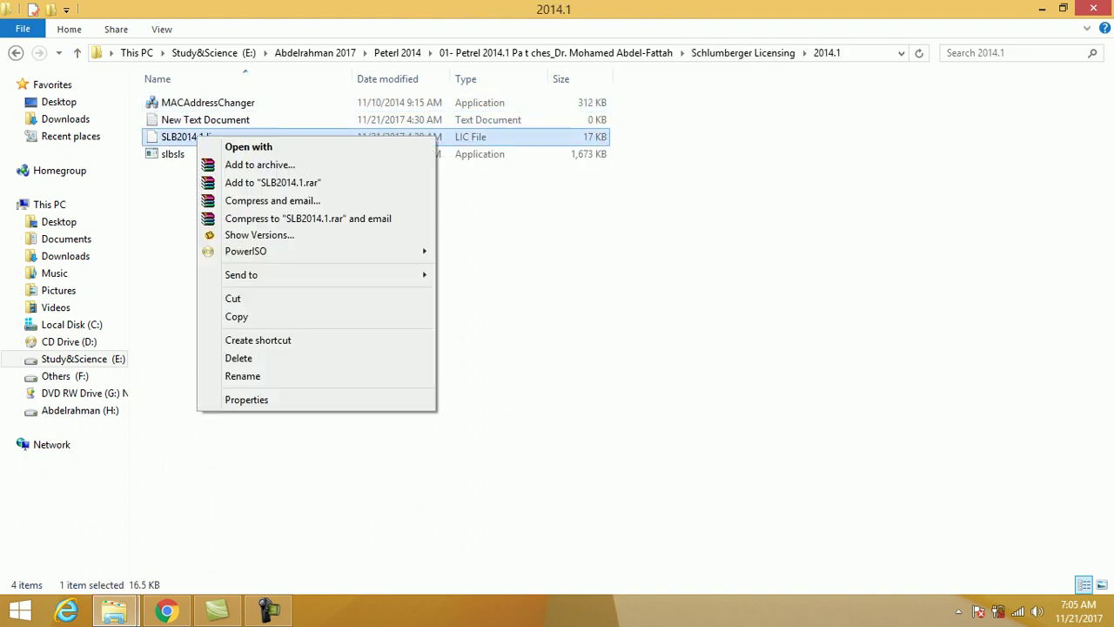
pyautogui.click(237, 316)
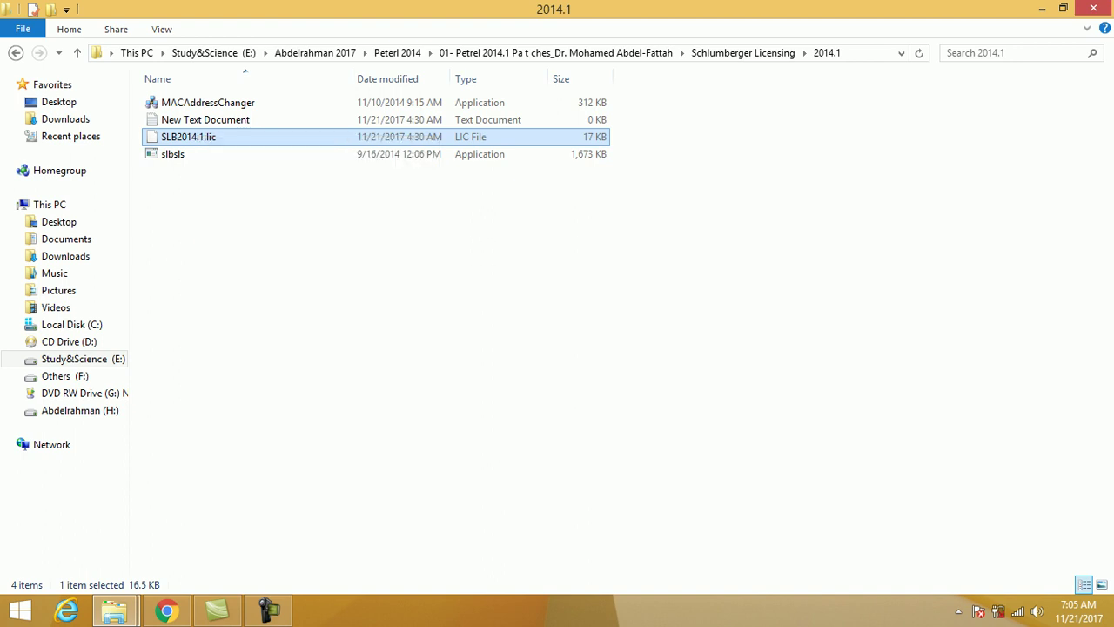
# Open the license file SLB2014.1.lic with Notepad, choosing it from the additional app options
pyautogui.rightClick(205, 135)
pyautogui.click(249, 145)
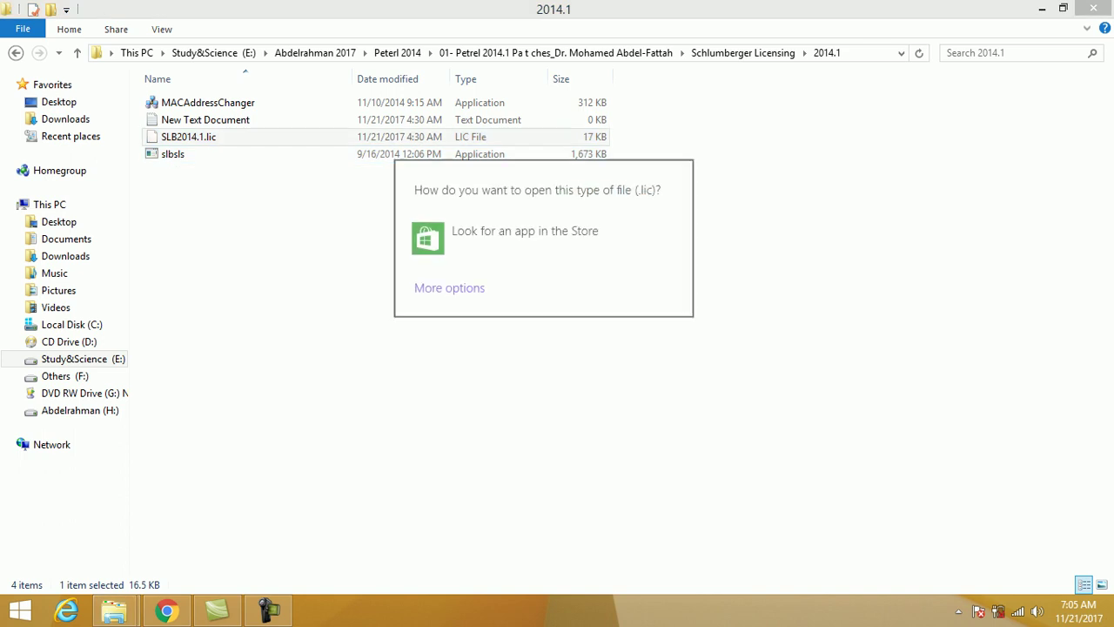
pyautogui.click(450, 285)
pyautogui.press('Down')
pyautogui.press('Down')
pyautogui.press('Down')
pyautogui.press('Down')
pyautogui.press('Down')
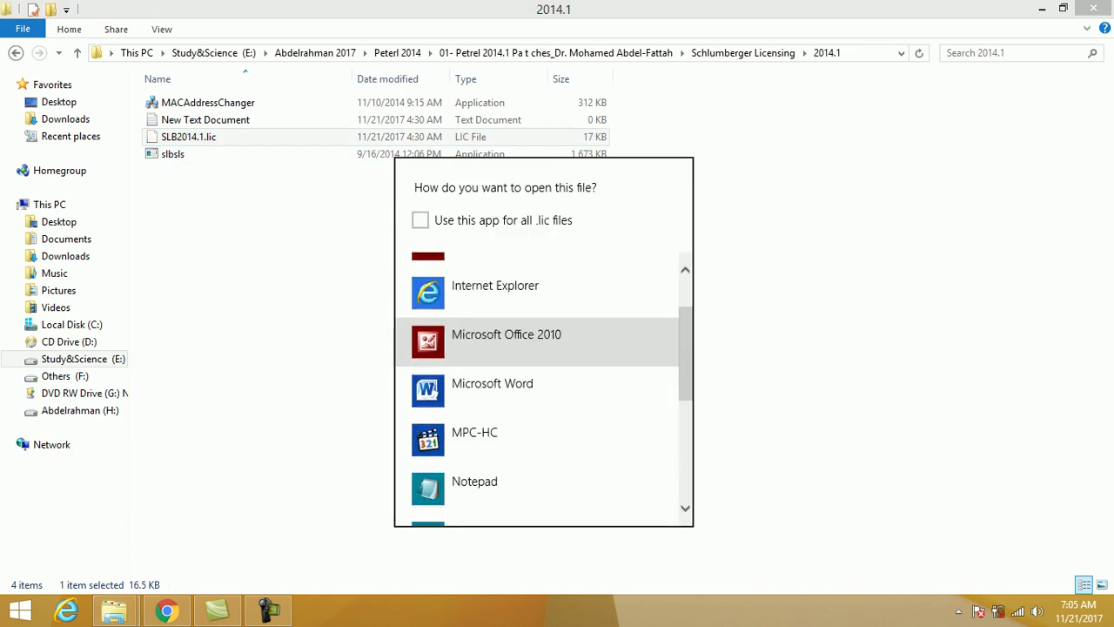
pyautogui.press('Return')
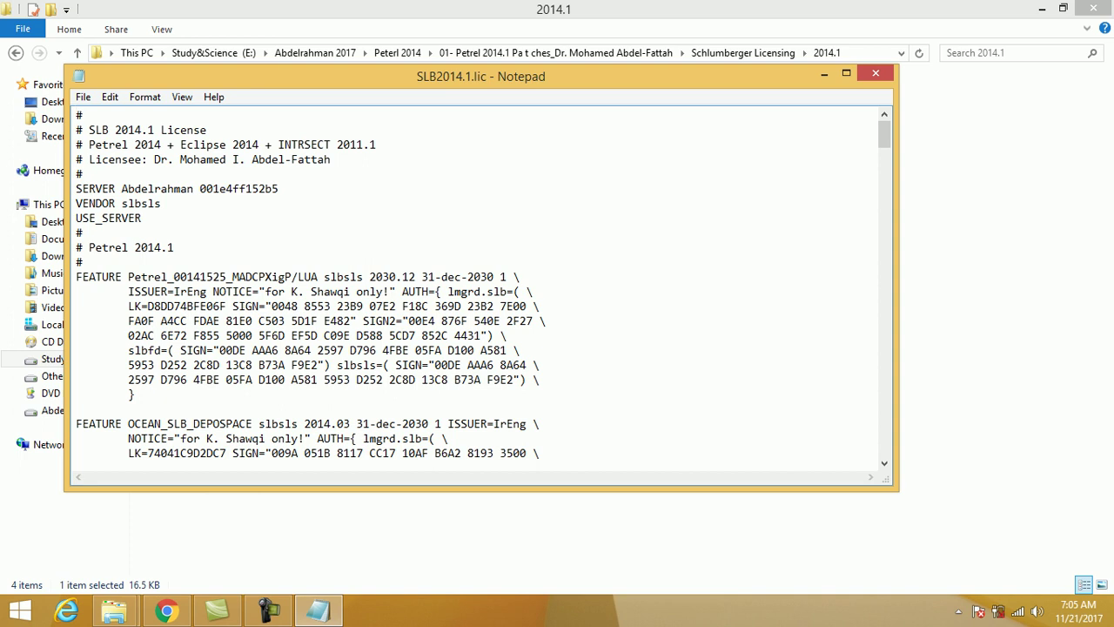
# Look through the license file, copy the host ID at the end of its SERVER line, and close Notepad
pyautogui.scroll(-5, 479, 287)
pyautogui.scroll(-8, 479, 287)
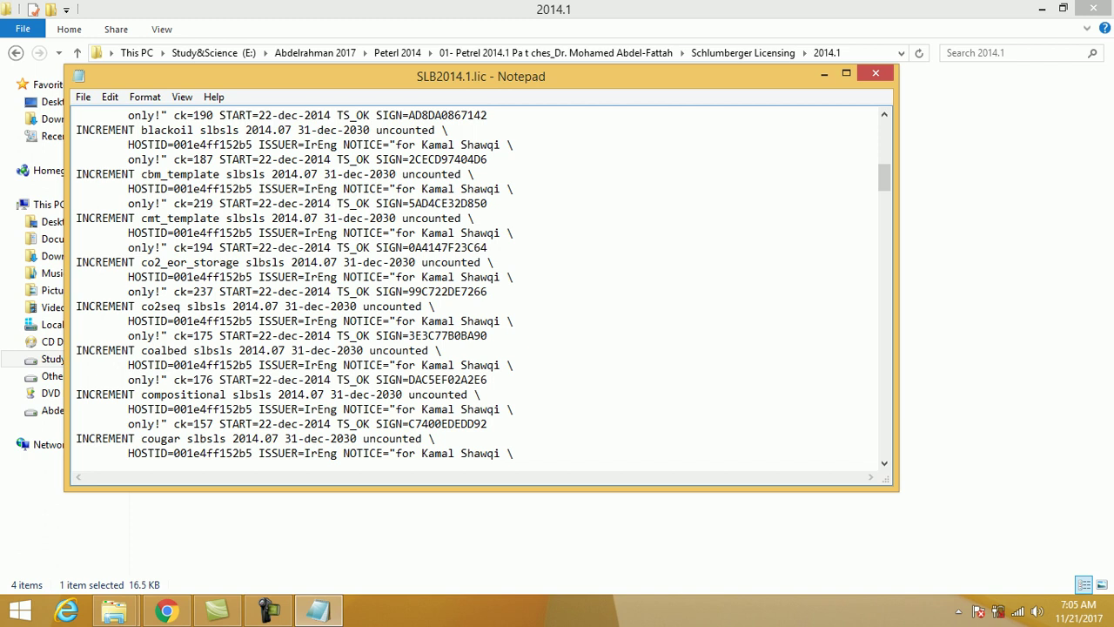
pyautogui.scroll(8, 479, 287)
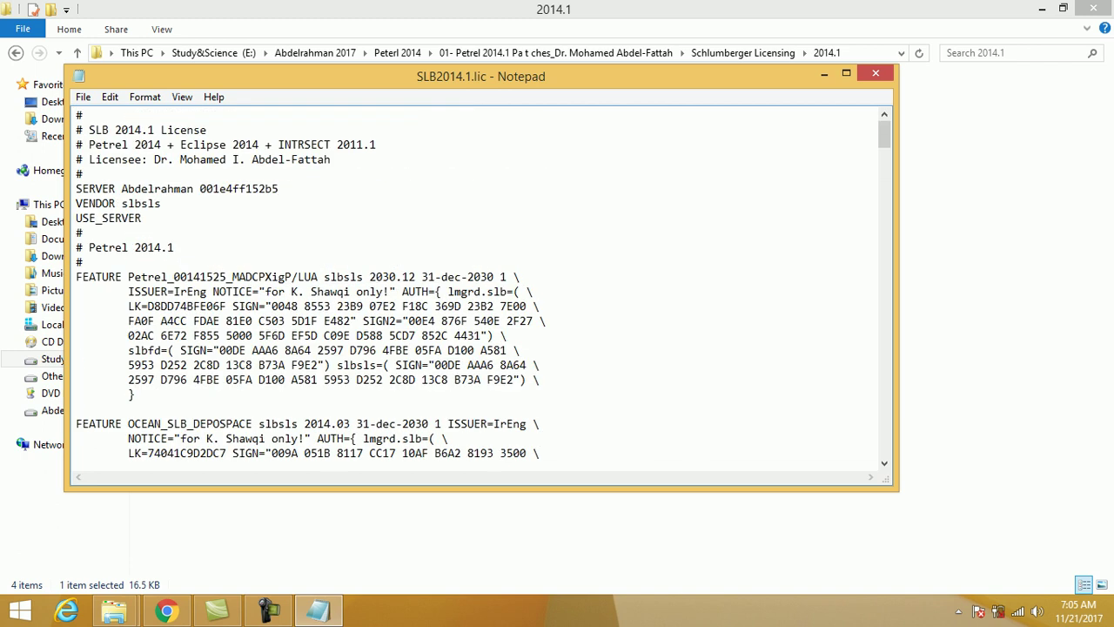
pyautogui.moveTo(279, 189); pyautogui.dragTo(200, 188)
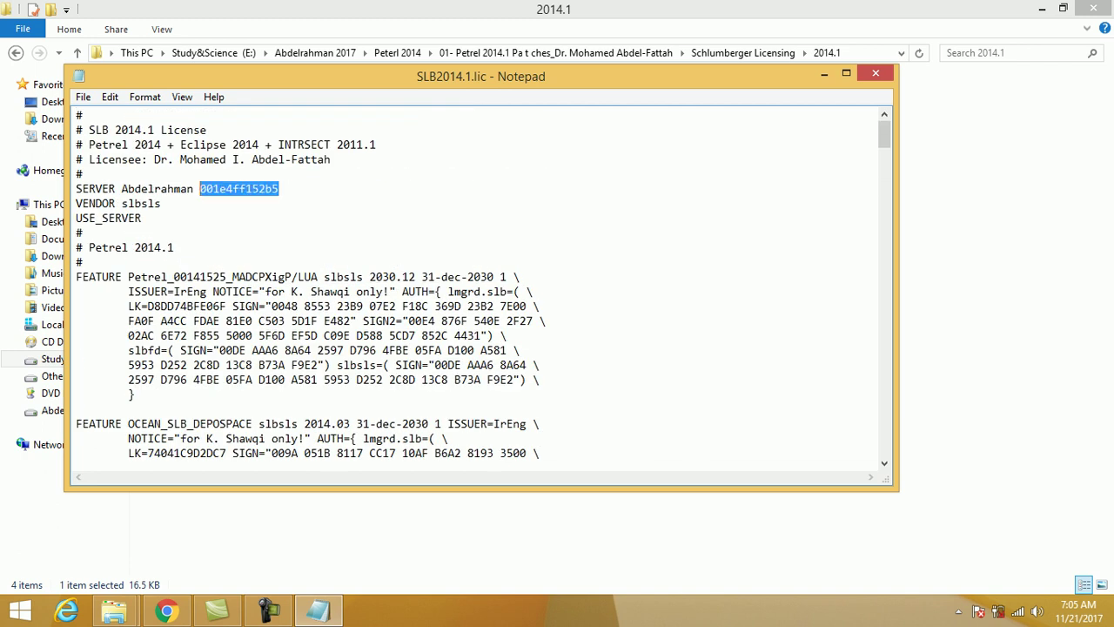
pyautogui.rightClick(217, 189)
pyautogui.click(253, 243)
pyautogui.hotkey('alt', 'F4')
# Open New Text Document from the same folder, paste the copied host ID into it, and minimize the document
pyautogui.moveTo(227, 180); pyautogui.dragTo(192, 137)
pyautogui.rightClick(193, 138)
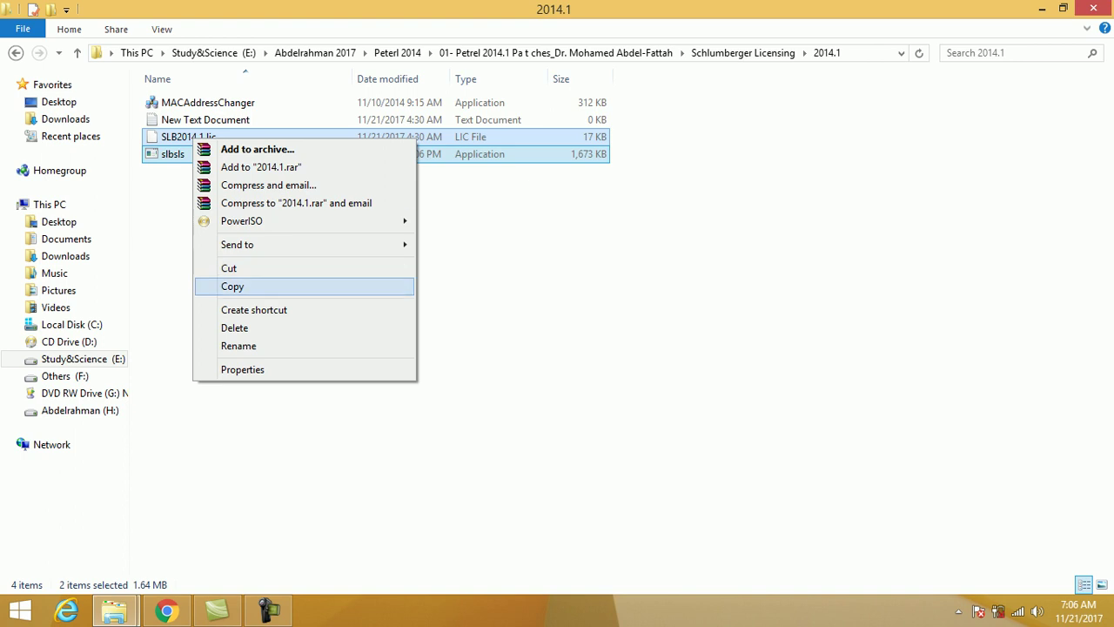
pyautogui.doubleClick(205, 120)
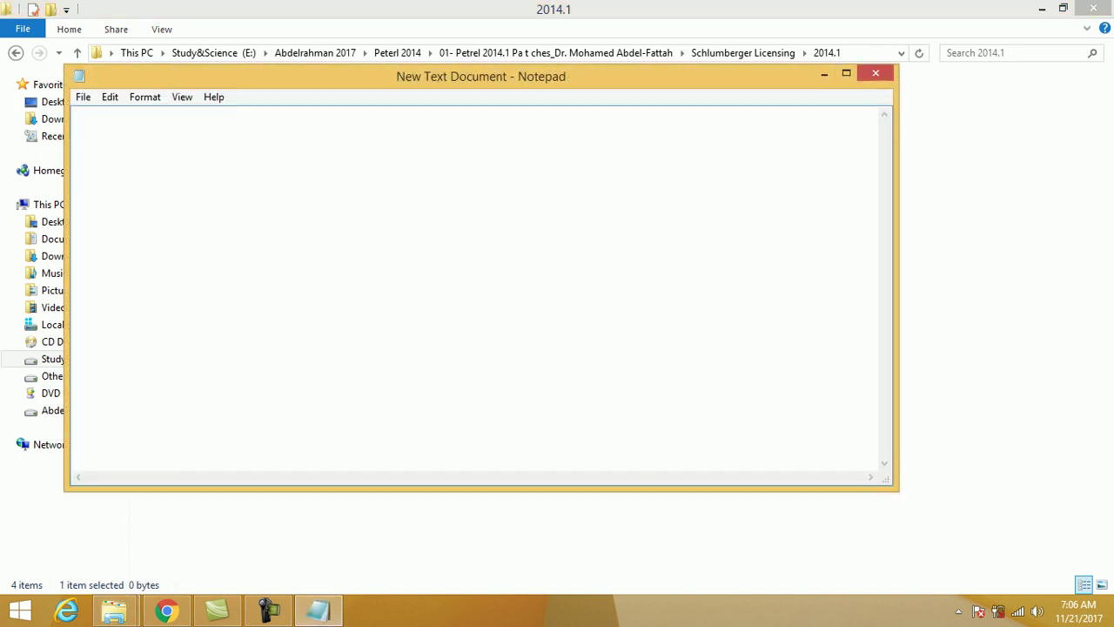
pyautogui.rightClick(229, 179)
pyautogui.click(267, 247)
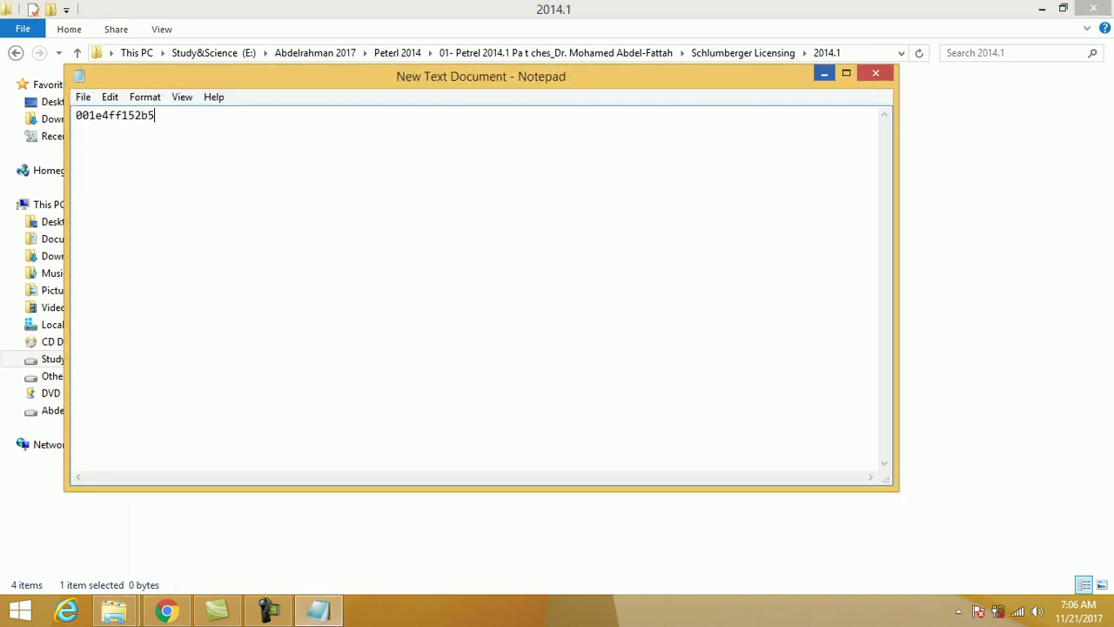
pyautogui.click(824, 73)
# Copy SLB2014.1.lic and slbsls from the patches' 2014.1 licensing folder
pyautogui.moveTo(227, 188); pyautogui.dragTo(166, 140)
pyautogui.rightClick(166, 136)
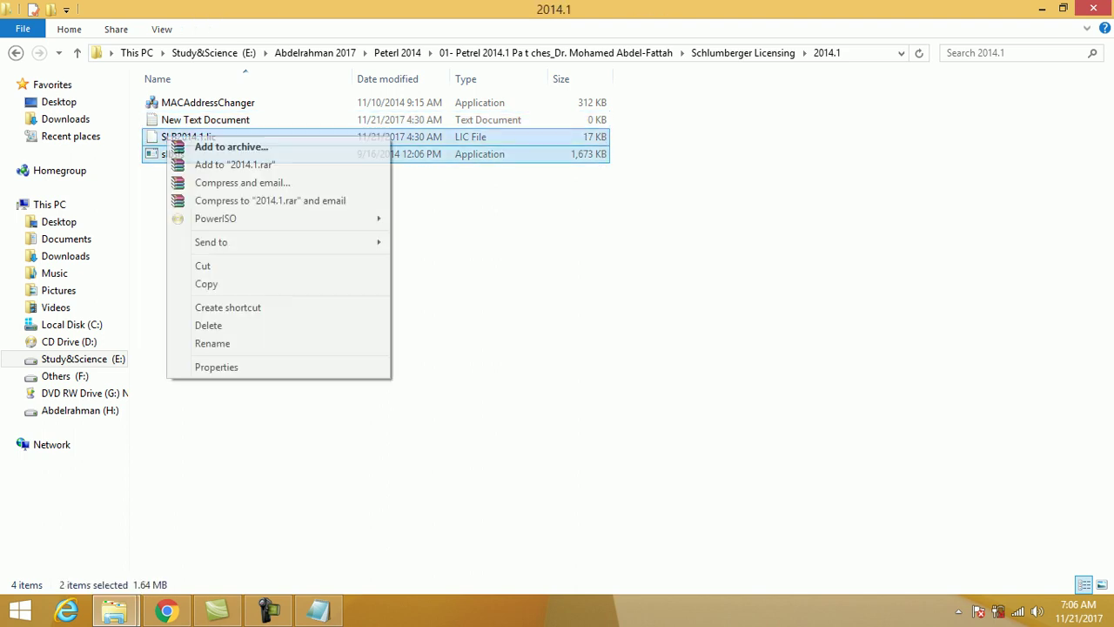
pyautogui.click(199, 283)
# In the other file window, open C:\Program Files (x86)\Schlumberger\Schlumberger Licensing\2014.1
pyautogui.click(115, 611)
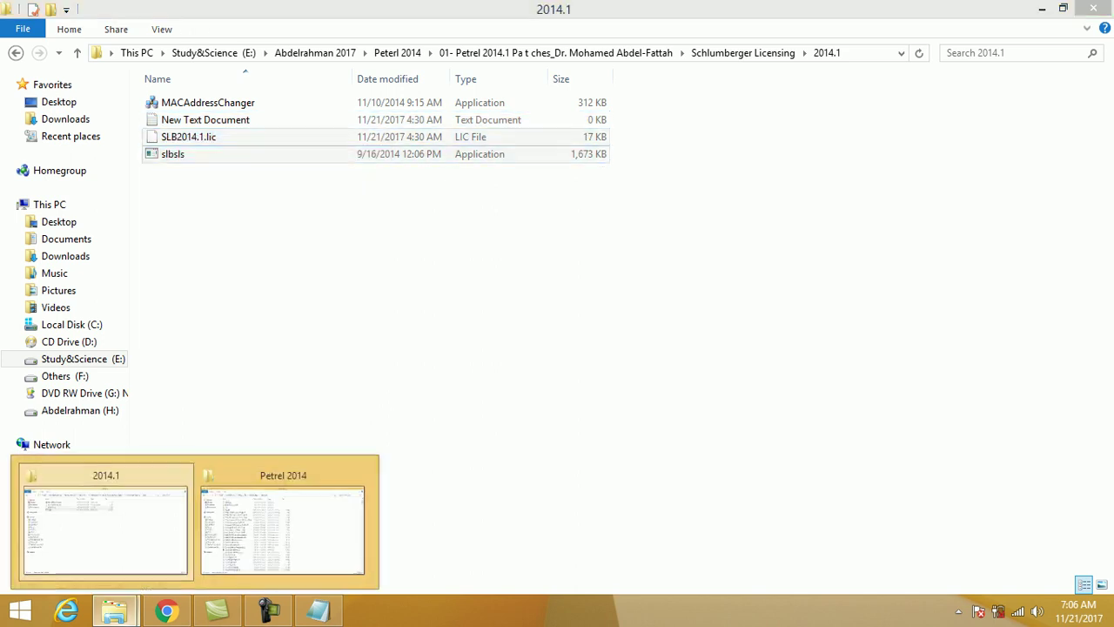
pyautogui.click(283, 522)
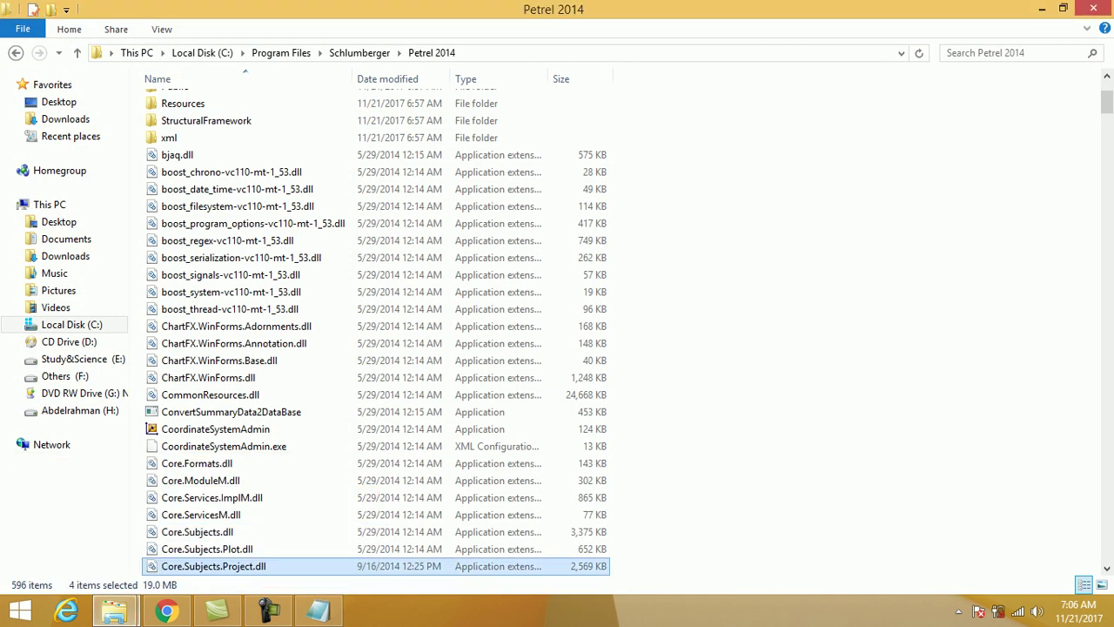
pyautogui.click(77, 53)
pyautogui.click(77, 53)
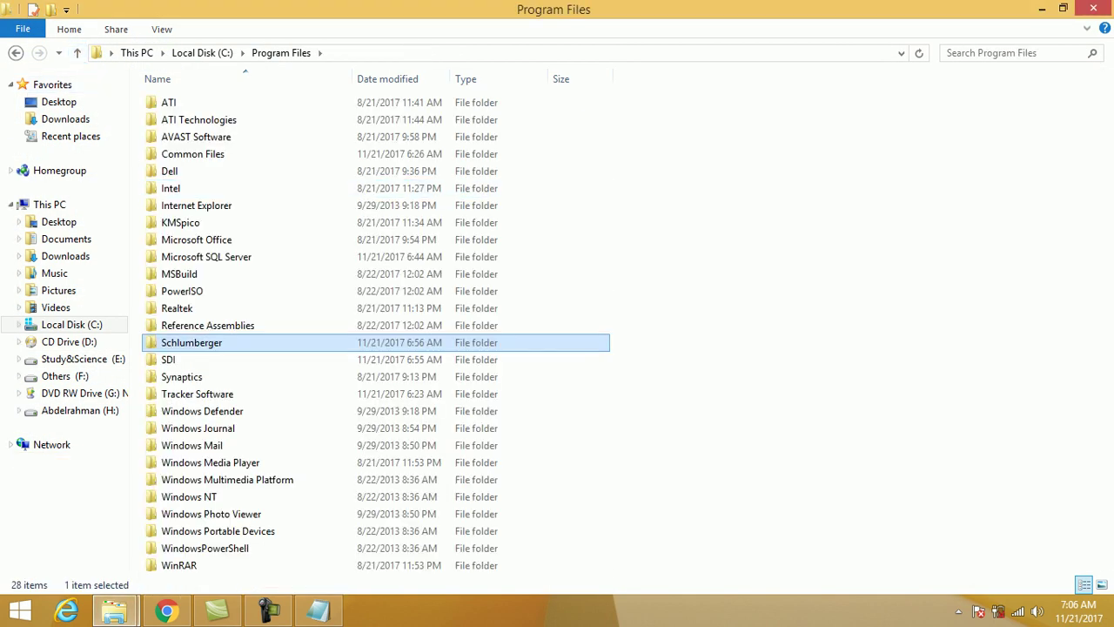
pyautogui.click(76, 53)
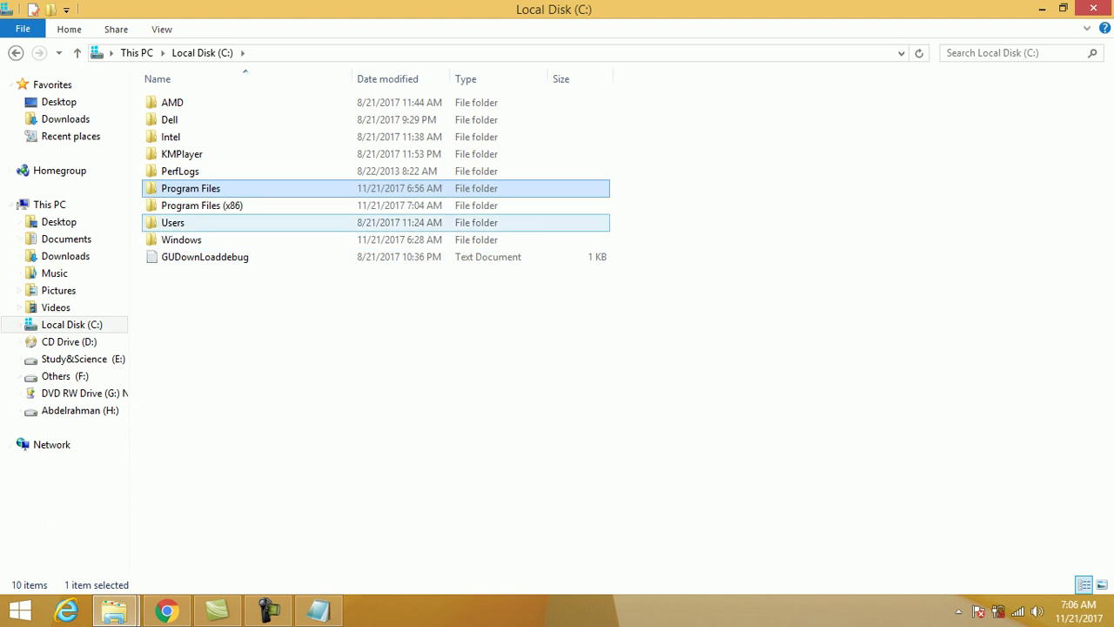
pyautogui.doubleClick(202, 206)
pyautogui.click(202, 206)
pyautogui.press('s')
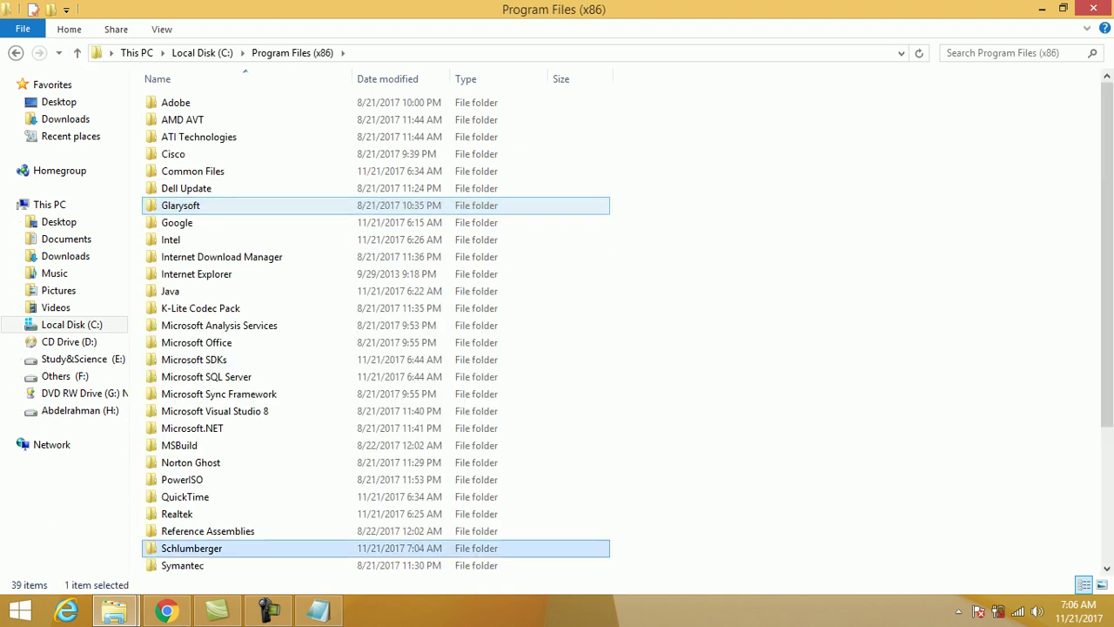
pyautogui.doubleClick(192, 548)
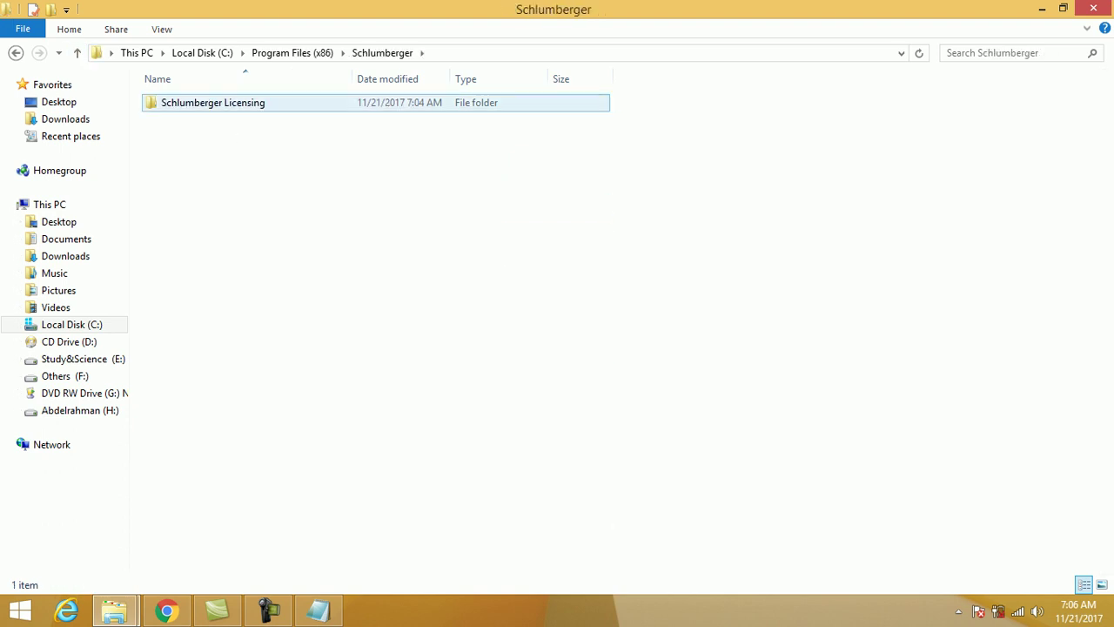
pyautogui.doubleClick(212, 102)
pyautogui.doubleClick(212, 103)
# Paste the two licensing files here, replacing the existing slbsls.exe and granting administrator permission, and minimize the window
pyautogui.rightClick(287, 201)
pyautogui.click(300, 350)
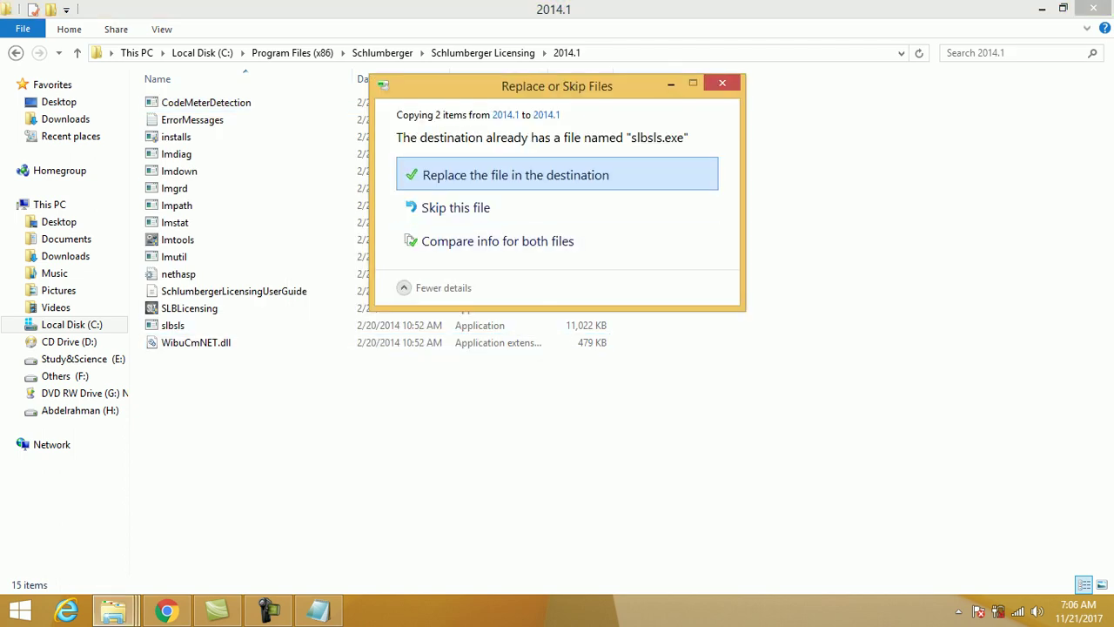
pyautogui.press('Return')
pyautogui.press('Return')
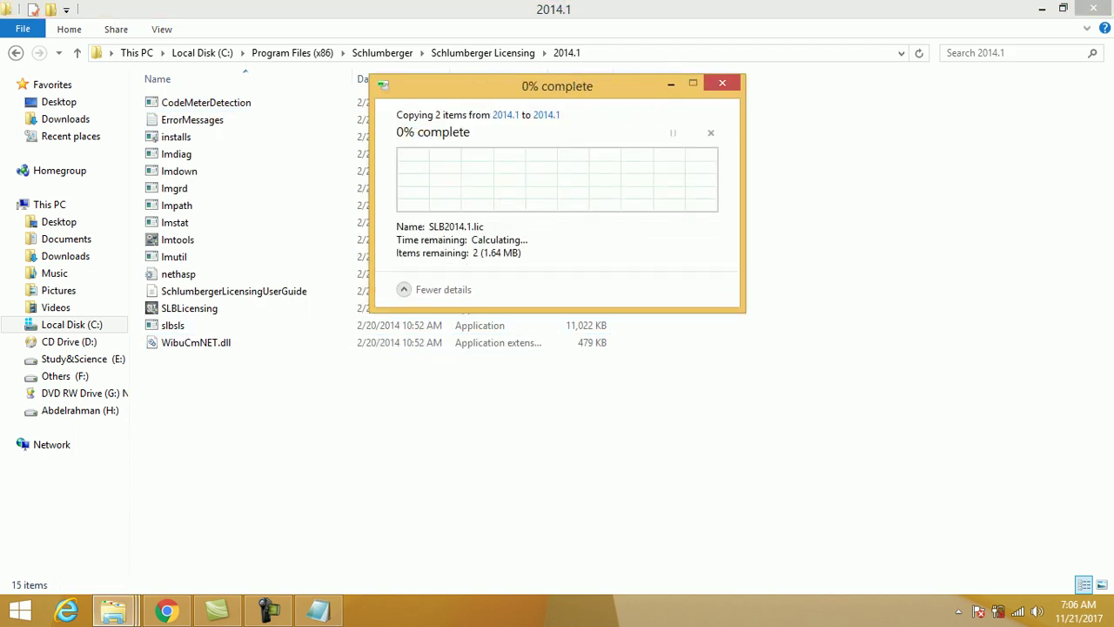
pyautogui.click(1041, 8)
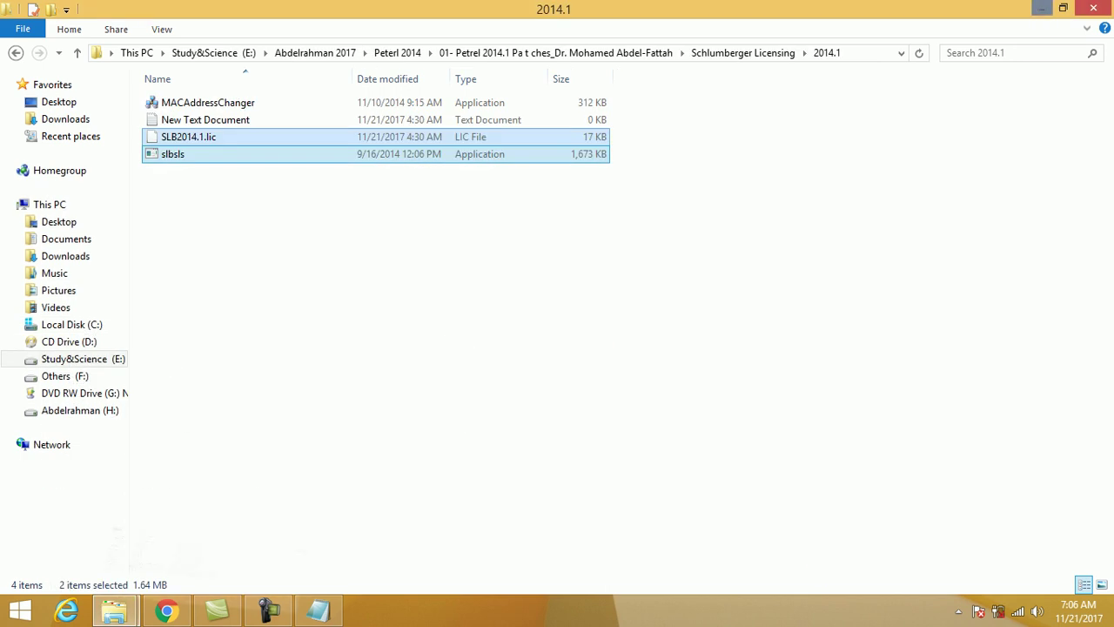
# Run MACAddressChanger from the patches' 2014.1 licensing folder as administrator
pyautogui.click(208, 103)
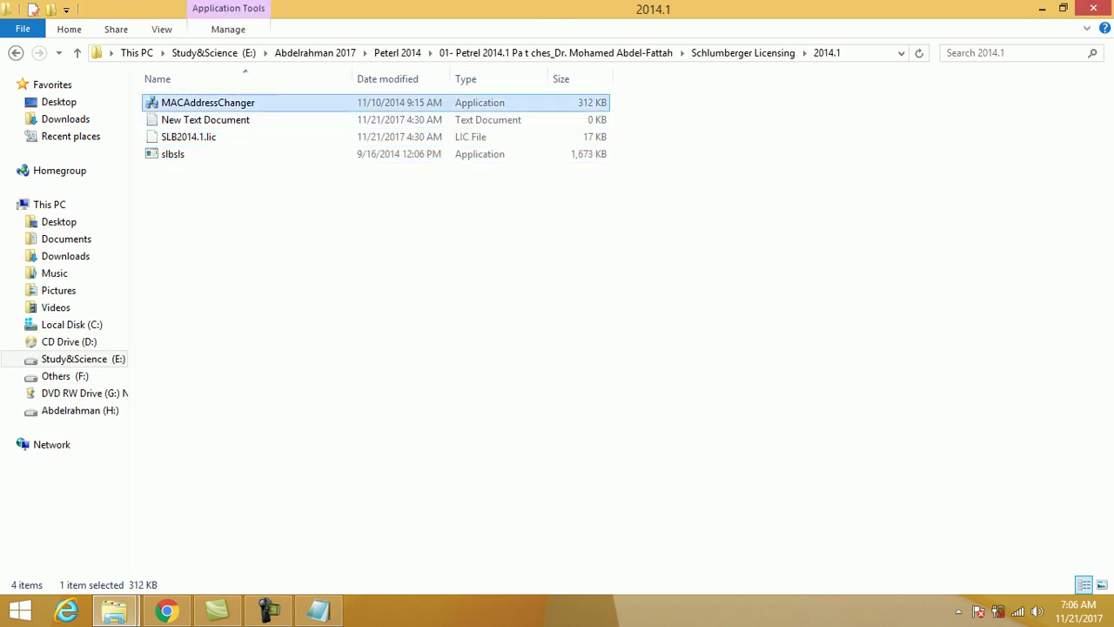
pyautogui.rightClick(192, 108)
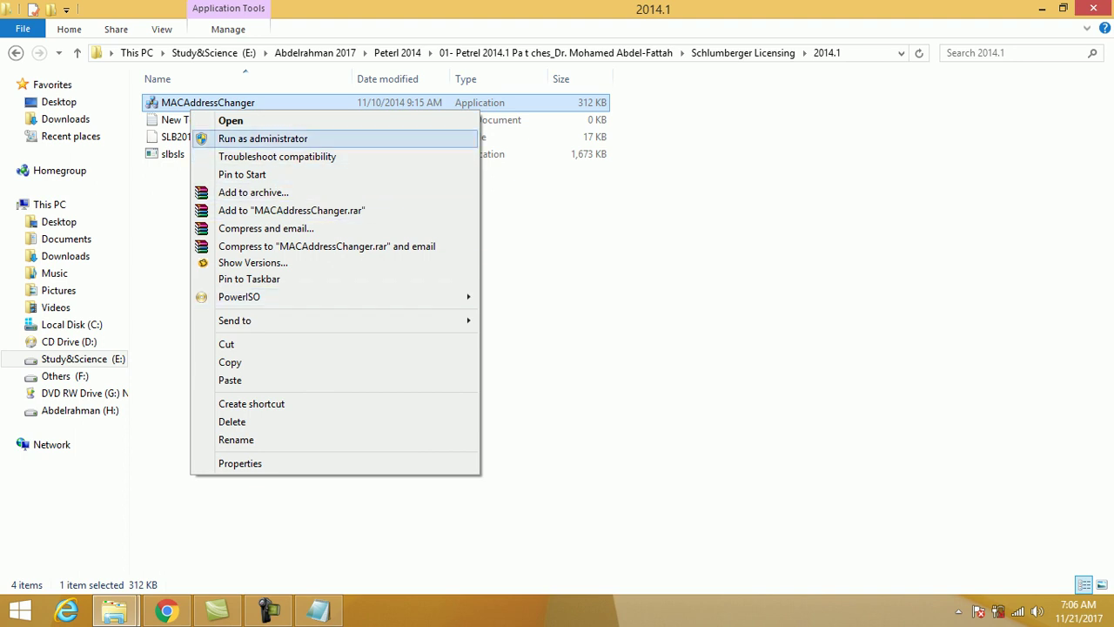
pyautogui.click(262, 138)
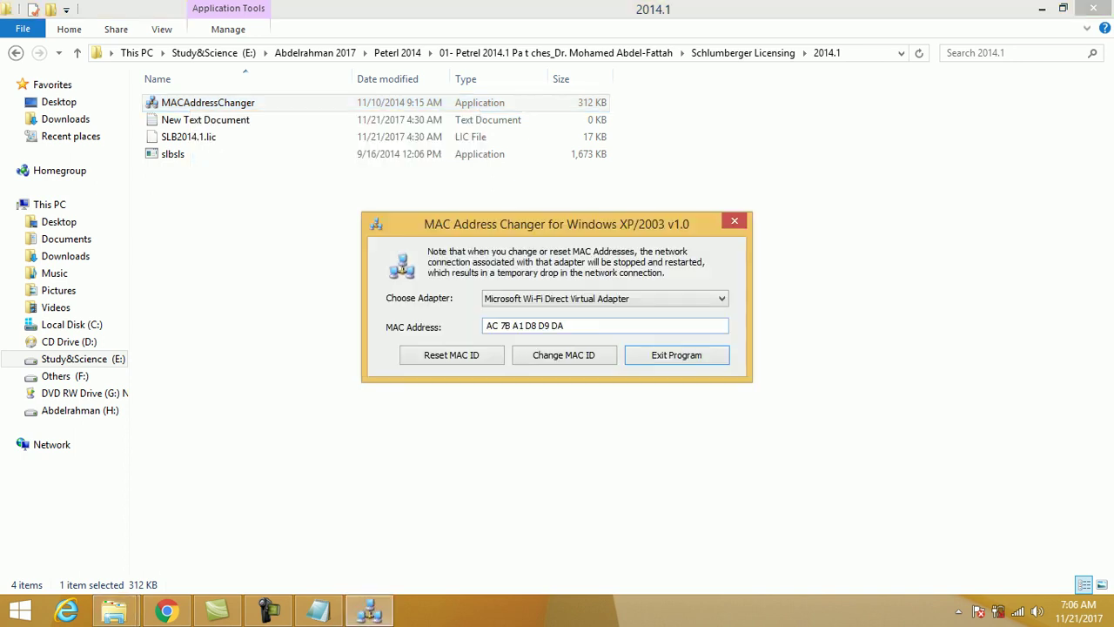
# Bring back the minimized text document, copy the whole host ID from it, and minimize it again
pyautogui.click(205, 120)
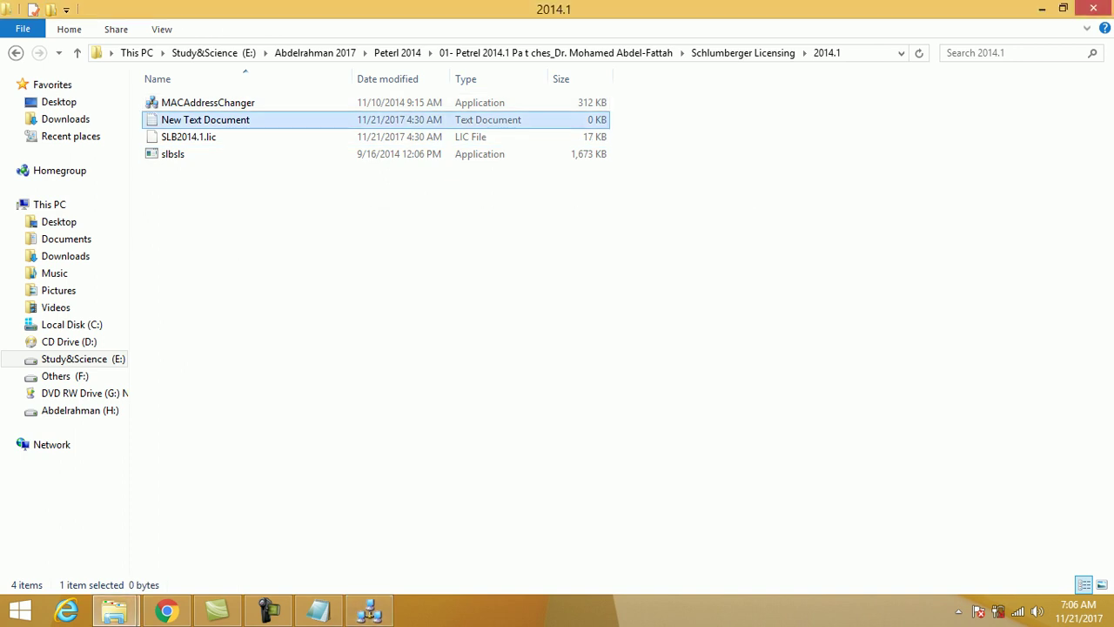
pyautogui.click(319, 611)
pyautogui.moveTo(157, 116); pyautogui.dragTo(89, 116)
pyautogui.hotkey('ctrl', 'a')
pyautogui.rightClick(78, 114)
pyautogui.click(113, 167)
pyautogui.click(824, 73)
# Change the MAC ID of the Microsoft Wi-Fi Direct Virtual Adapter to the copied host ID and dismiss the message
pyautogui.click(369, 611)
pyautogui.moveTo(567, 326); pyautogui.dragTo(486, 325)
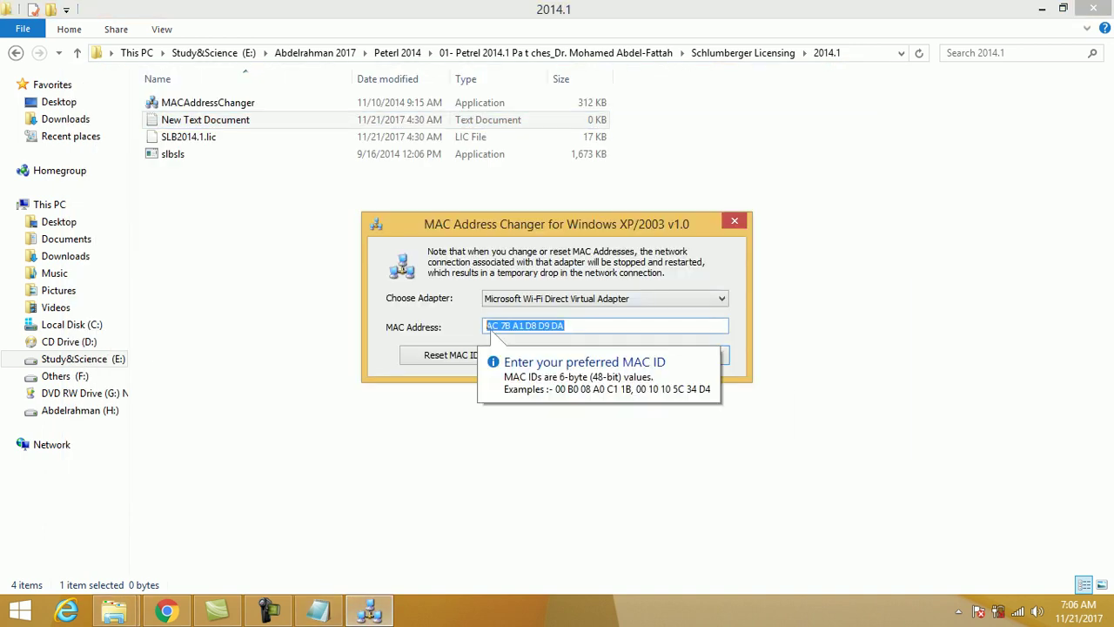
pyautogui.rightClick(508, 322)
pyautogui.click(557, 391)
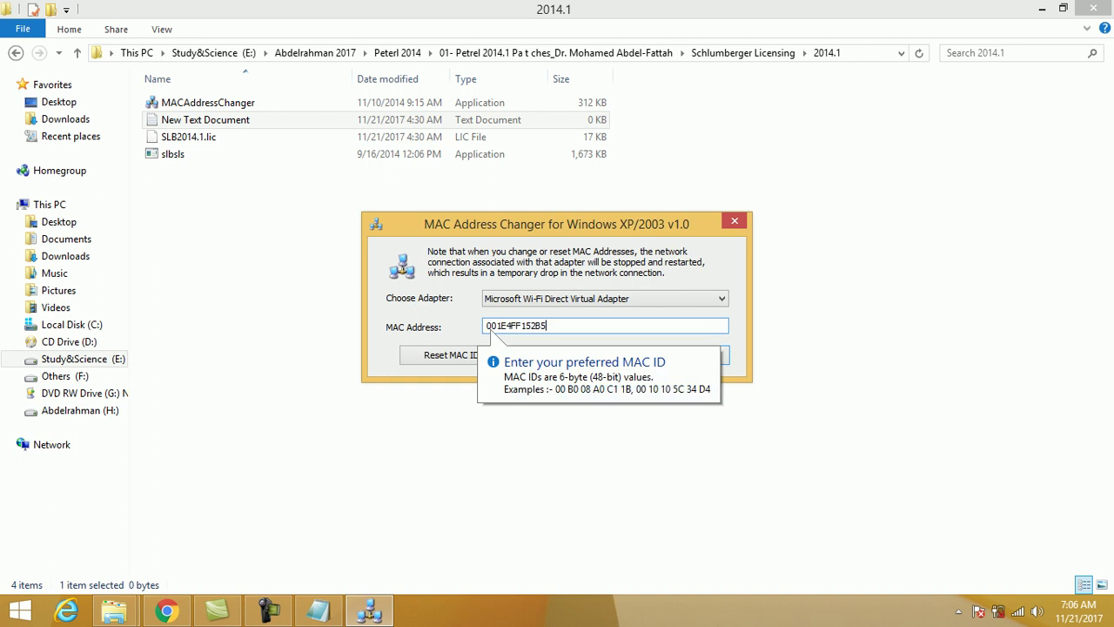
pyautogui.click(564, 355)
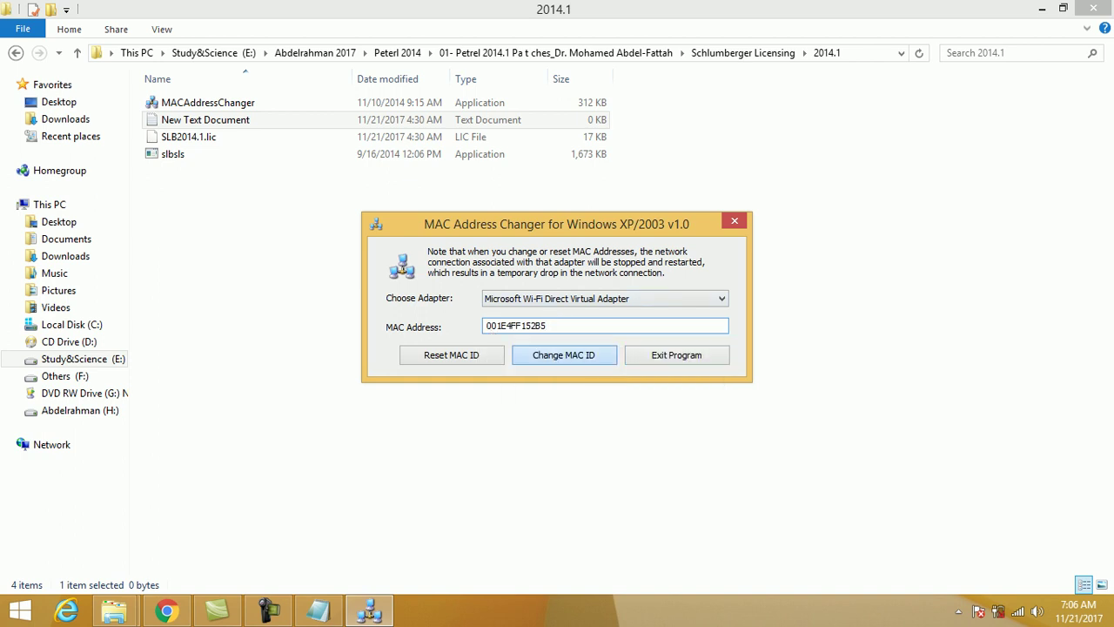
pyautogui.press('Return')
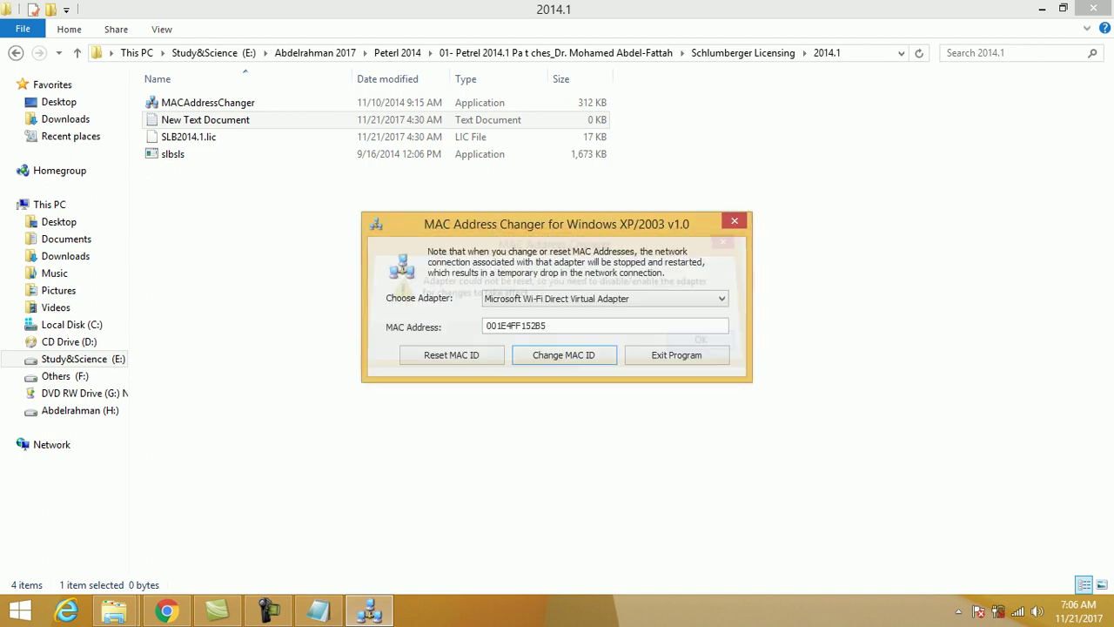
# Change the MAC ID of the Bluetooth Device (Personal Area Network) adapter to the copied host ID and dismiss the message
pyautogui.click(605, 299)
pyautogui.click(566, 324)
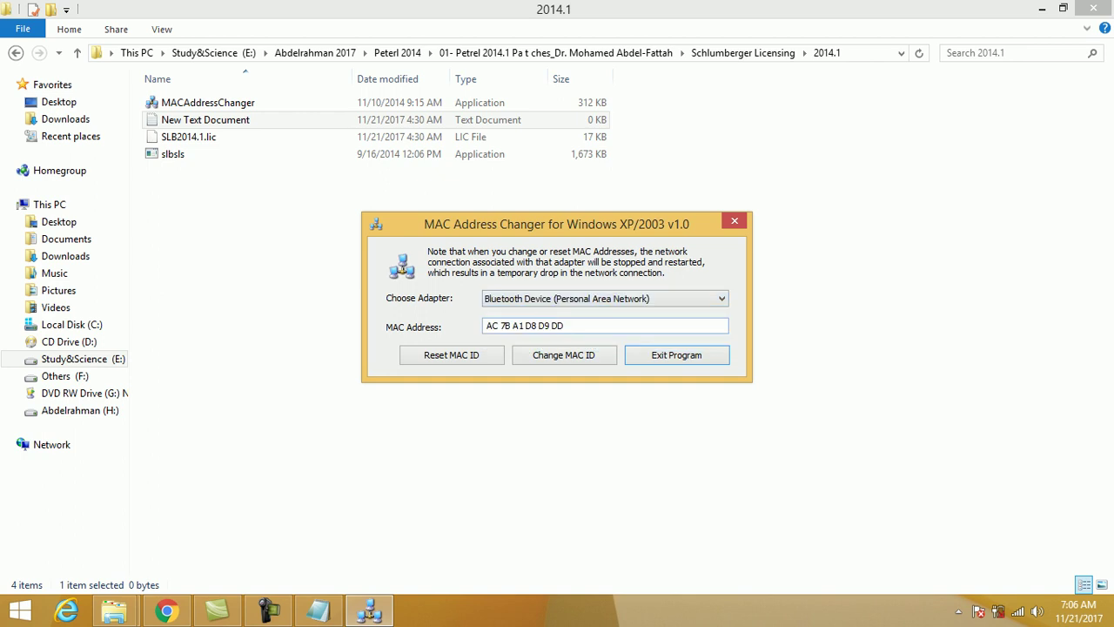
pyautogui.moveTo(570, 326); pyautogui.dragTo(485, 327)
pyautogui.rightClick(509, 322)
pyautogui.click(550, 392)
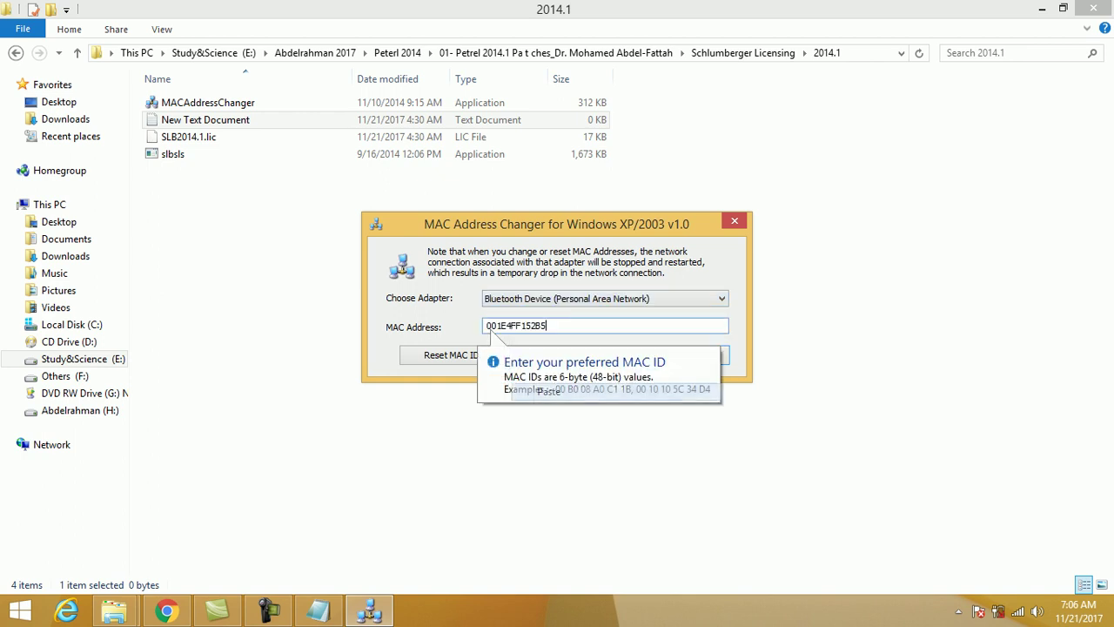
pyautogui.press('Tab')
pyautogui.press('Return')
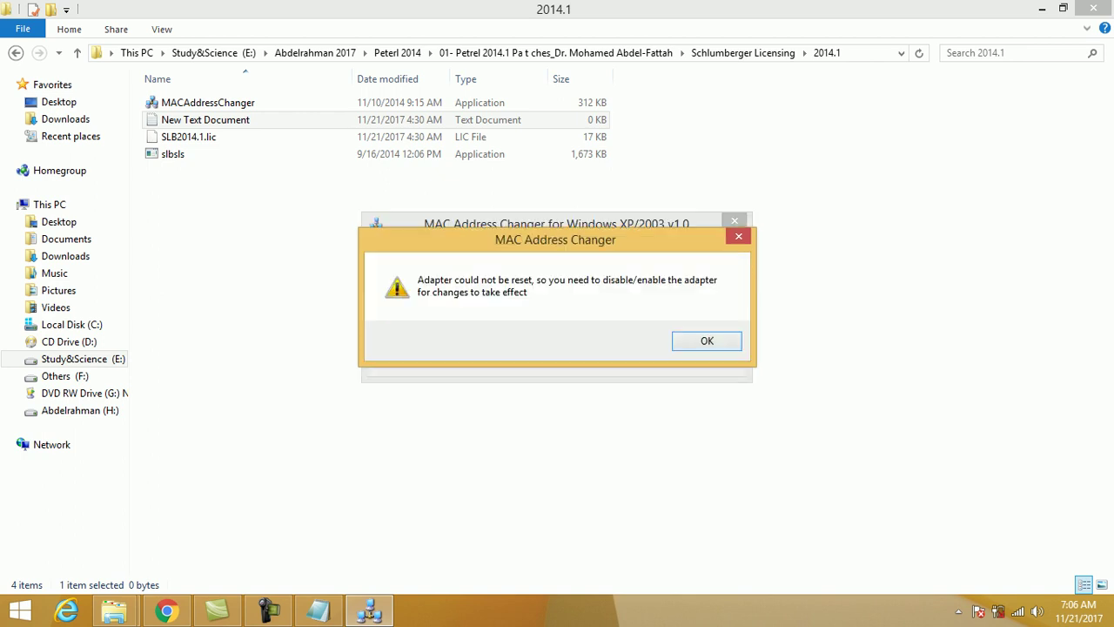
pyautogui.press('Return')
# Change the MAC ID of the Intel(R) Wireless-N 7260 adapter to the copied host ID and dismiss the message
pyautogui.hotkey('alt', 'Down')
pyautogui.press('Down')
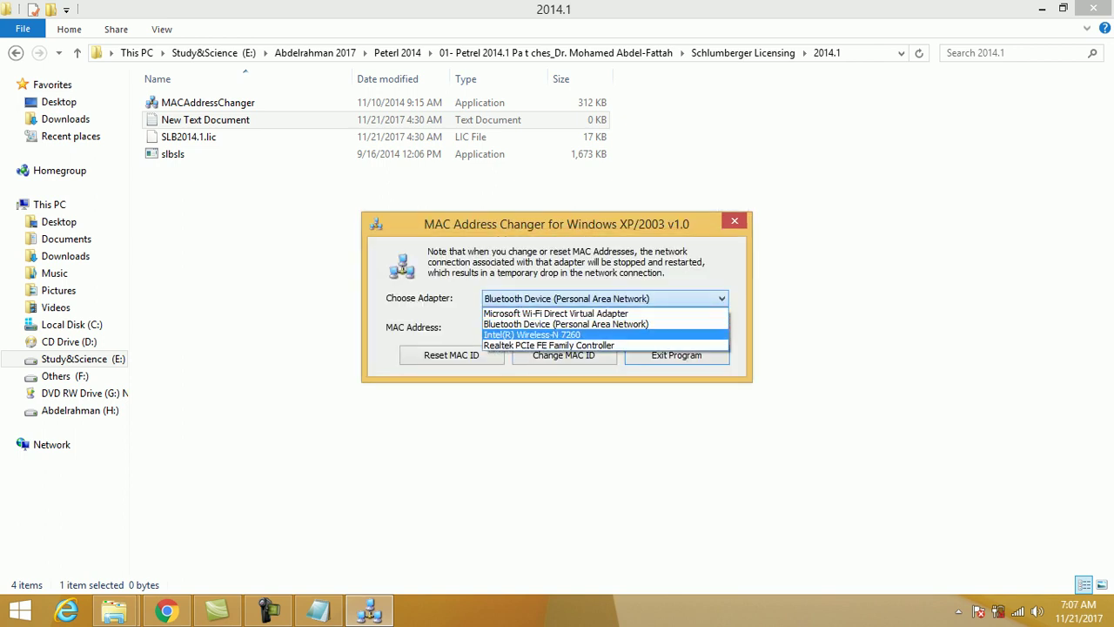
pyautogui.press('Return')
pyautogui.press('Tab')
pyautogui.moveTo(545, 325); pyautogui.dragTo(485, 325)
pyautogui.rightClick(513, 321)
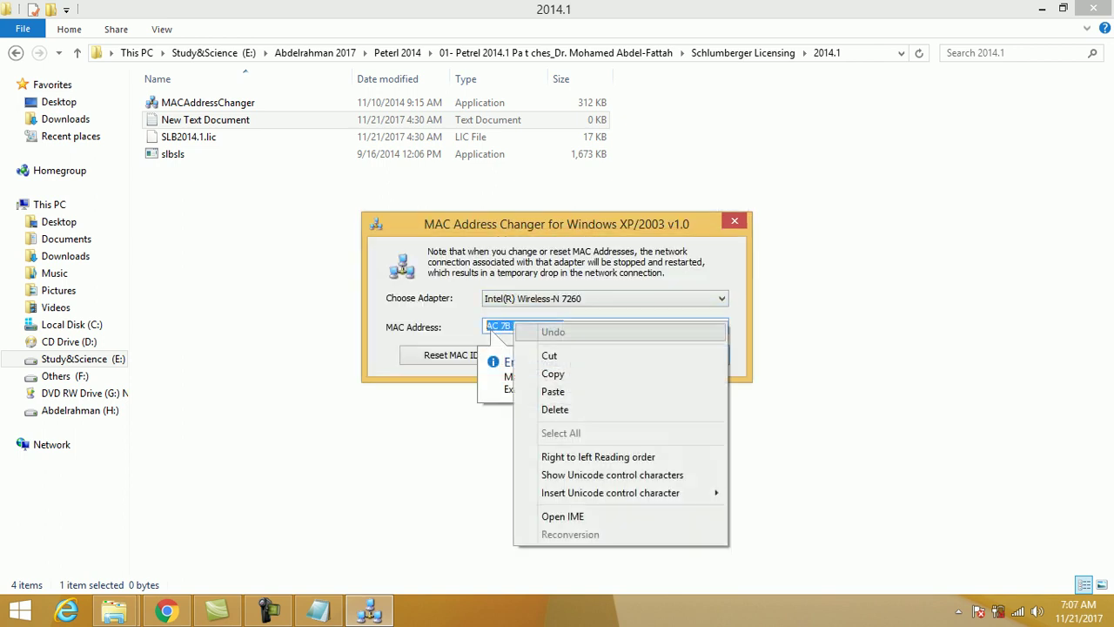
pyautogui.click(552, 391)
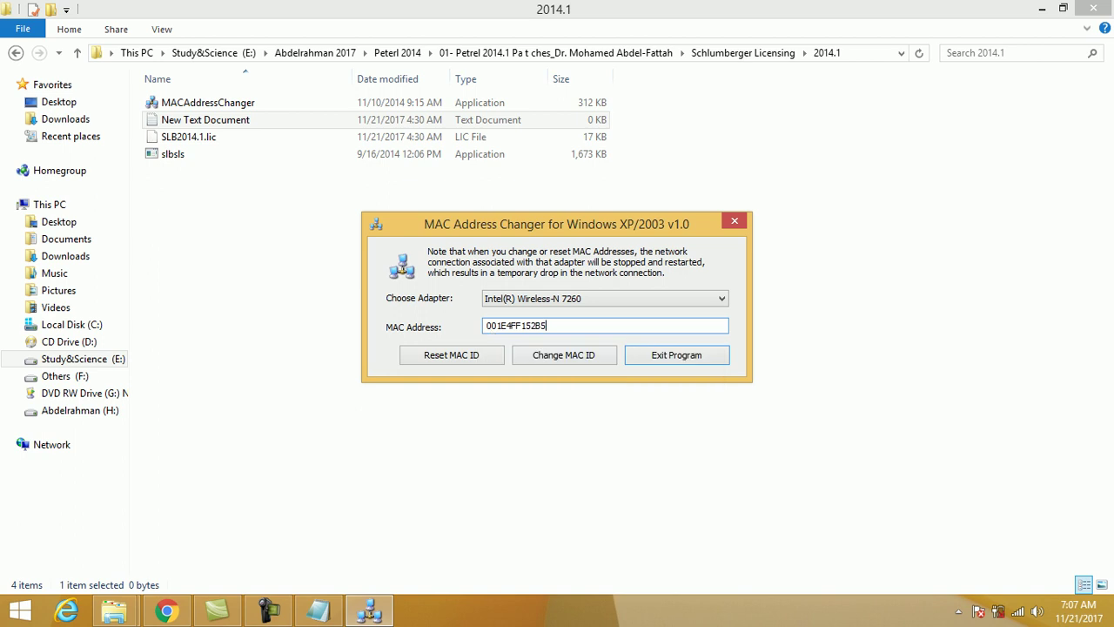
pyautogui.click(564, 355)
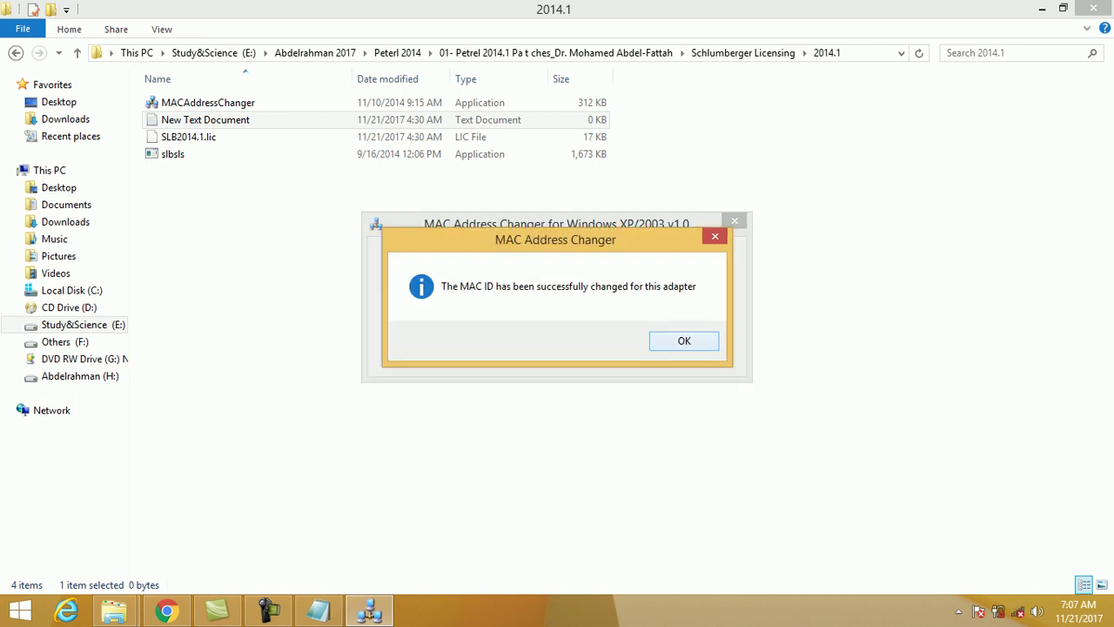
pyautogui.press('Return')
# Change the MAC ID of the Realtek PCIe FE Family Controller to the copied host ID and dismiss the message
pyautogui.click(606, 298)
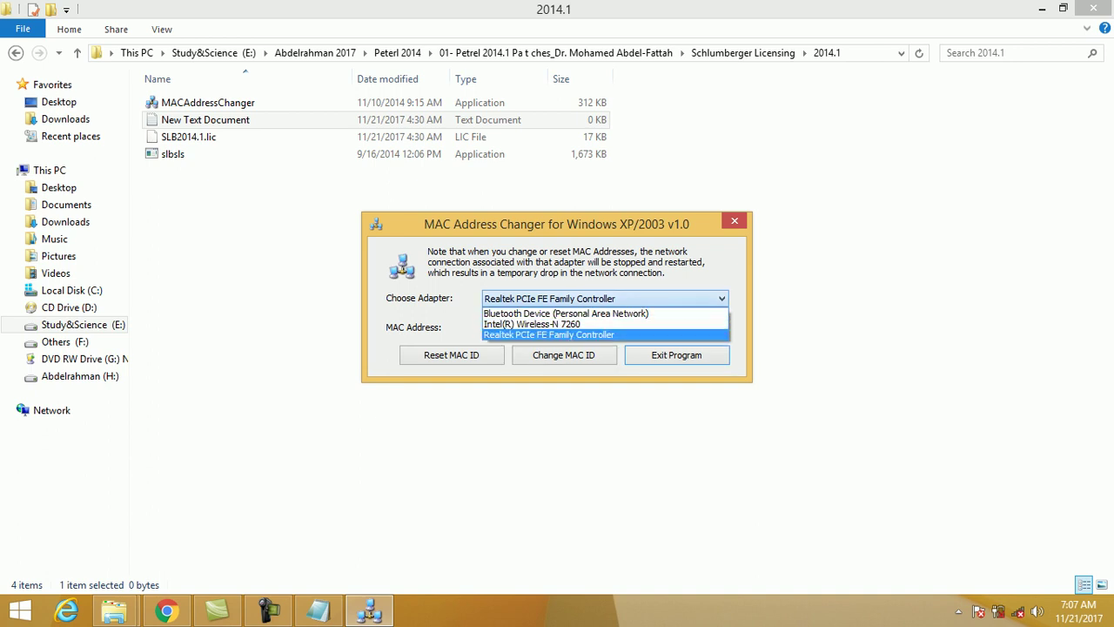
pyautogui.press('Down')
pyautogui.press('Return')
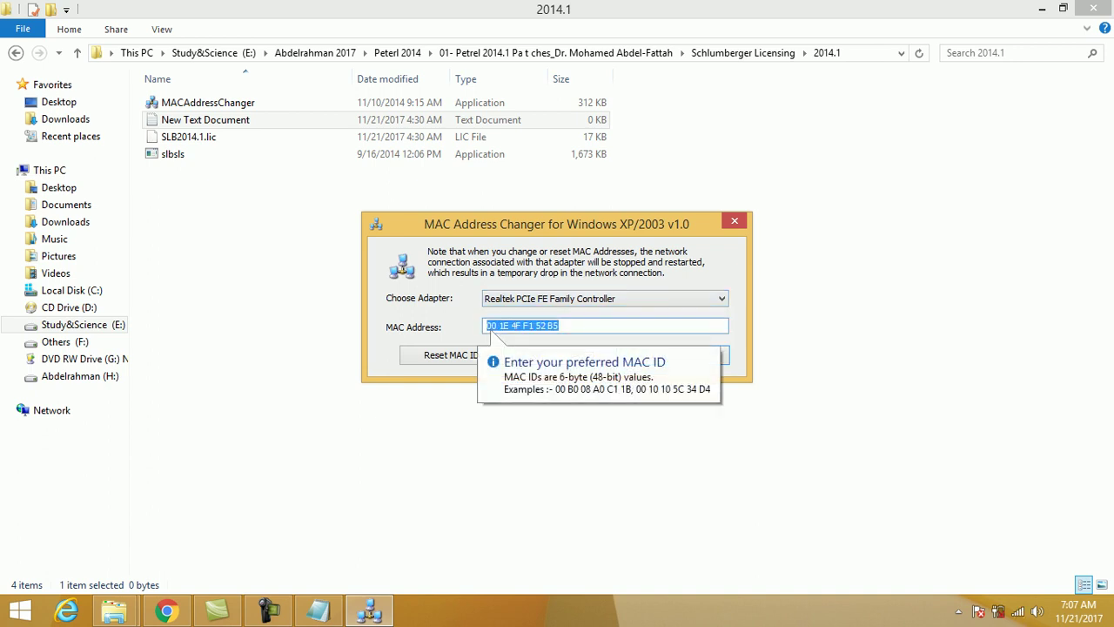
pyautogui.rightClick(503, 322)
pyautogui.click(544, 390)
pyautogui.click(564, 355)
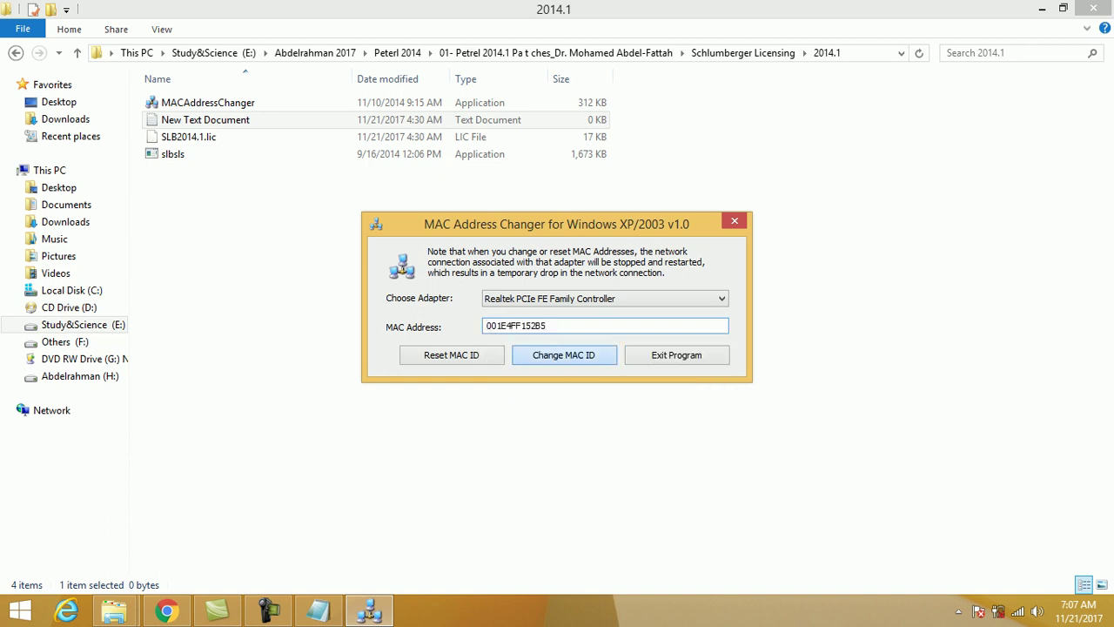
pyautogui.press('Return')
pyautogui.press('Return')
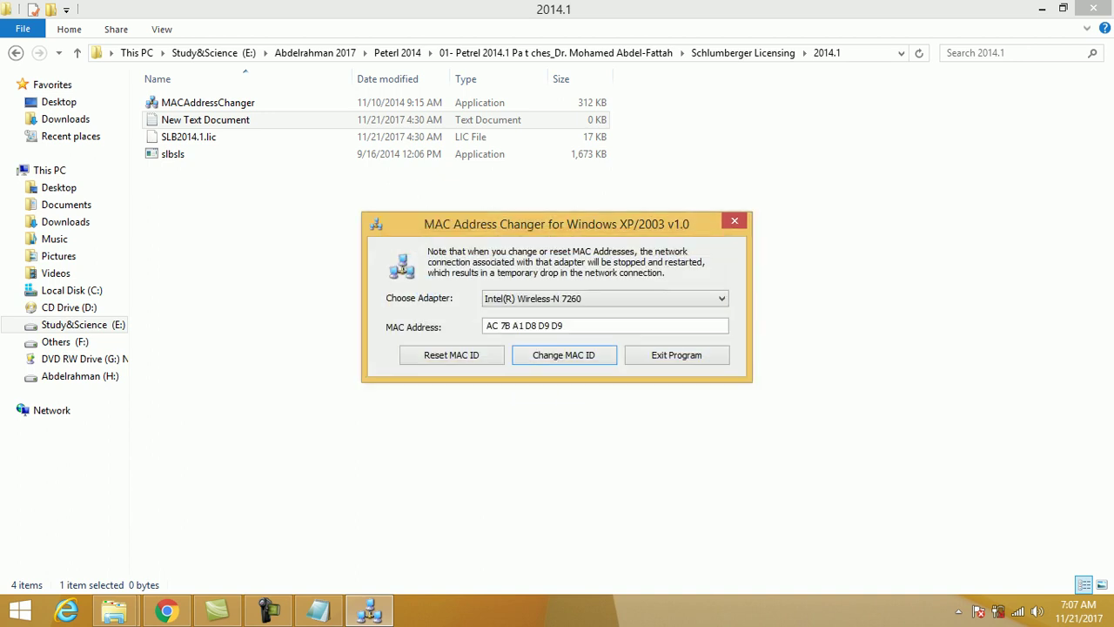
# Exit the MAC Address Changer, confirming the closure, and minimize the 2014.1 folder window
pyautogui.click(676, 355)
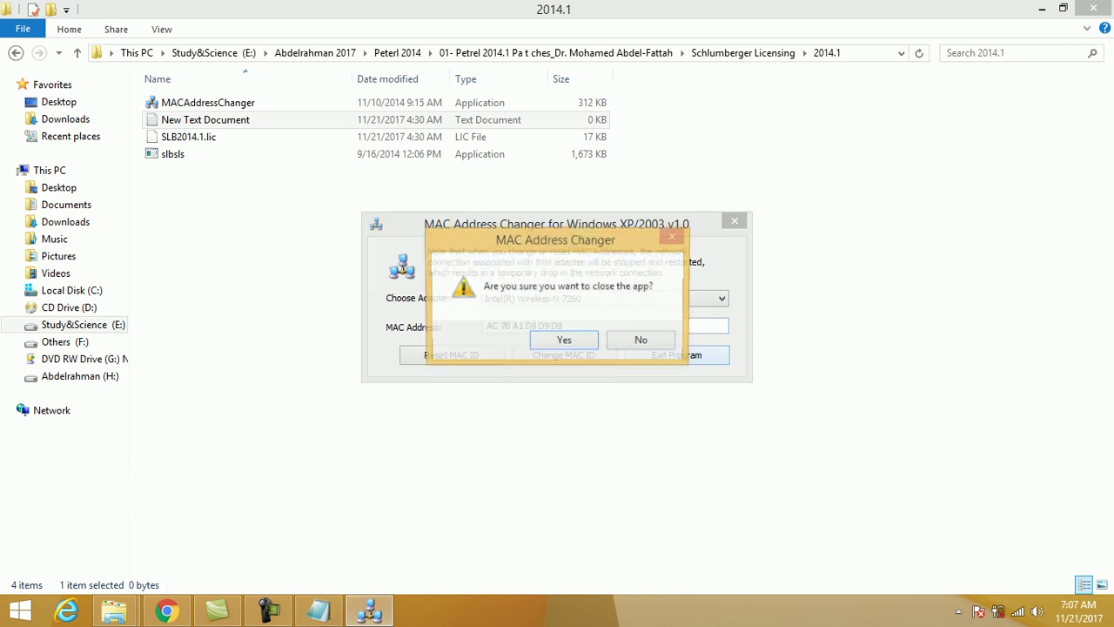
pyautogui.click(563, 340)
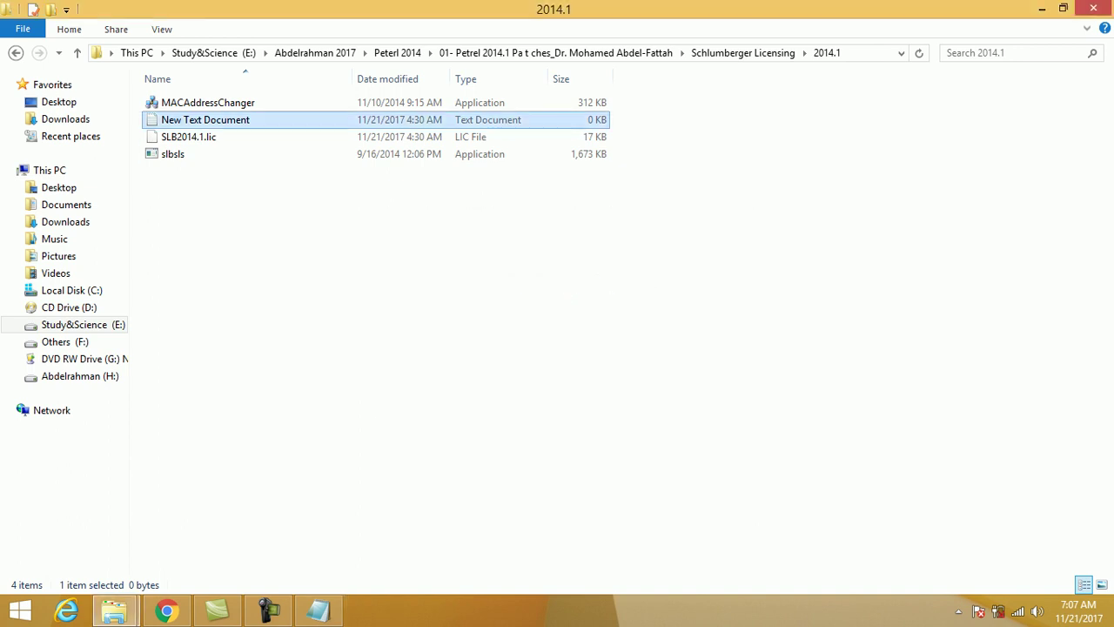
pyautogui.click(1041, 9)
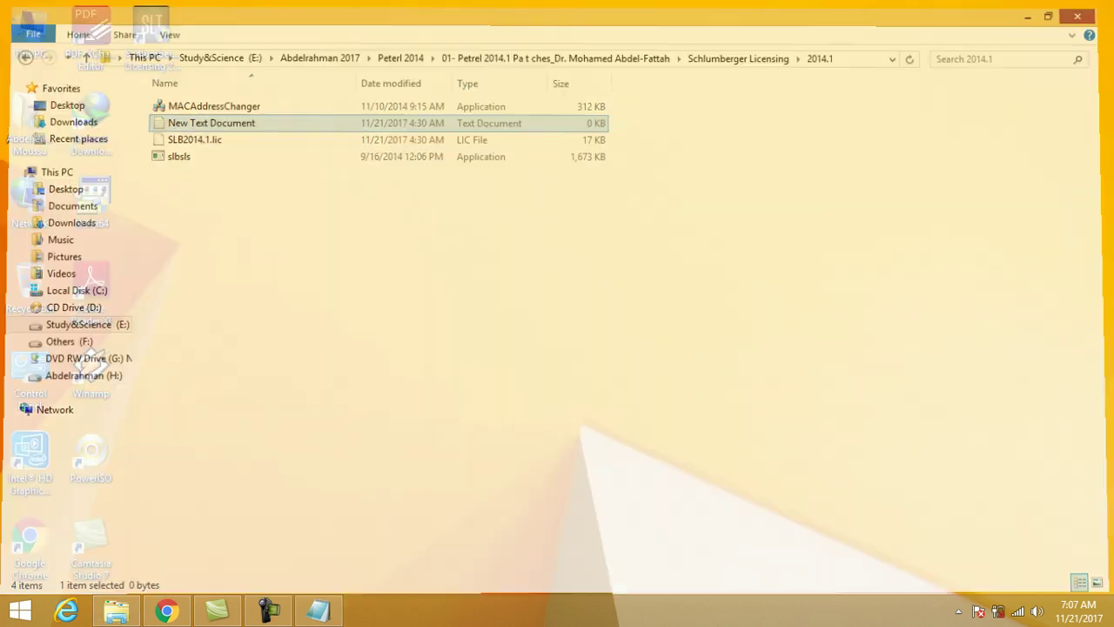
# Run Schlumberger Licensing 2014.1 from the desktop as administrator
pyautogui.click(153, 40)
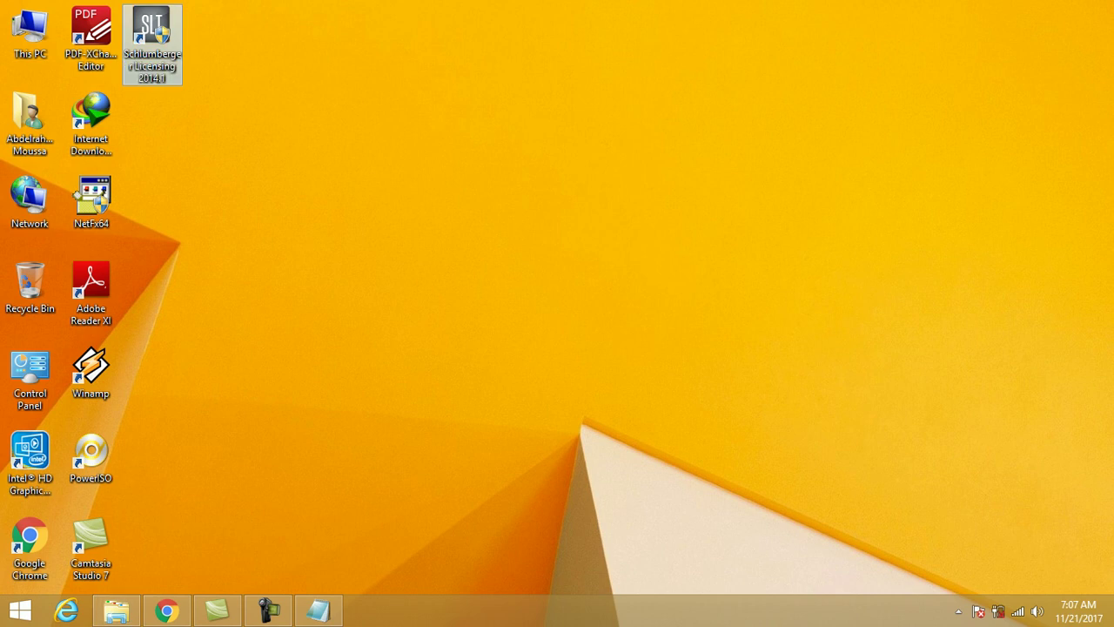
pyautogui.rightClick(130, 23)
pyautogui.click(202, 68)
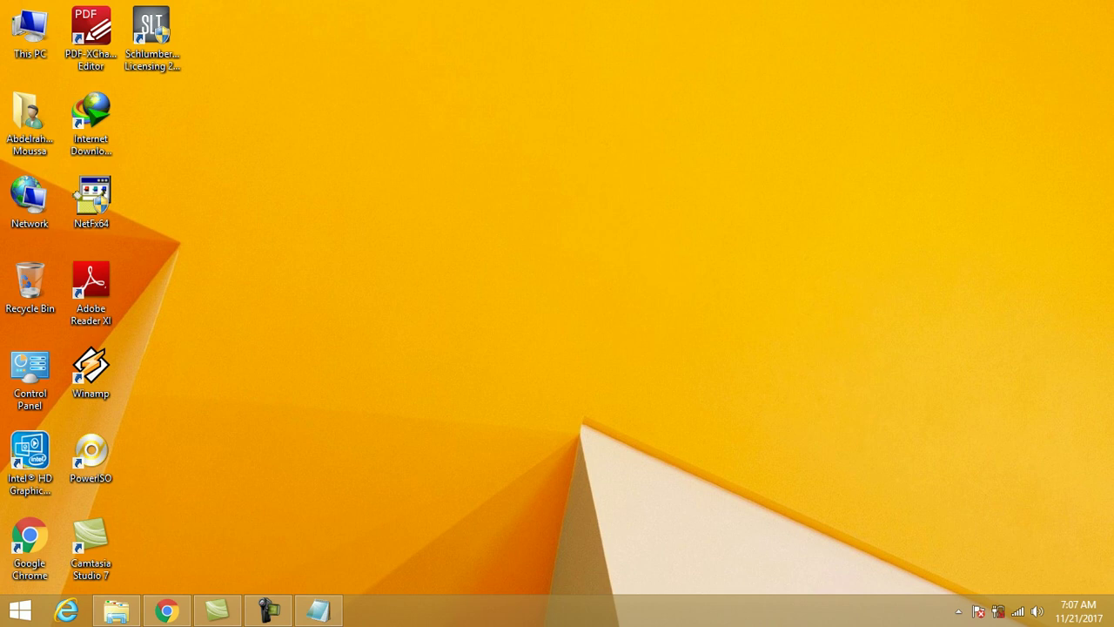
# Add the license file SLB2014.1.lic from C:\Program Files (x86)\Schlumberger\Schlumberger Licensing\2014.1 to the local license server
pyautogui.click(418, 211)
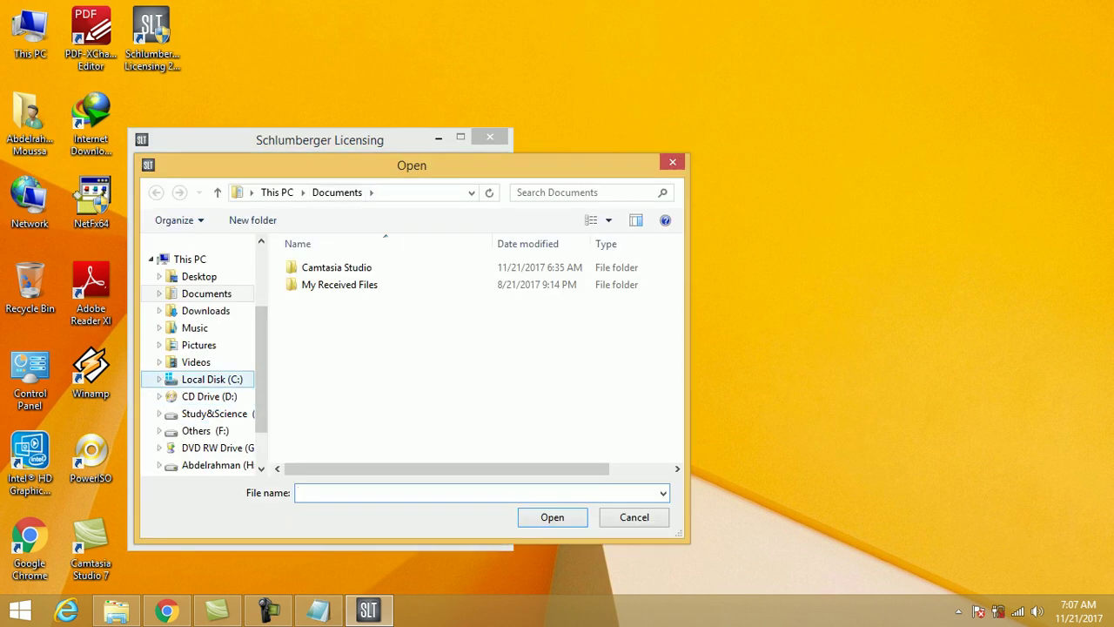
pyautogui.click(212, 379)
pyautogui.doubleClick(335, 426)
pyautogui.click(334, 336)
pyautogui.press('s')
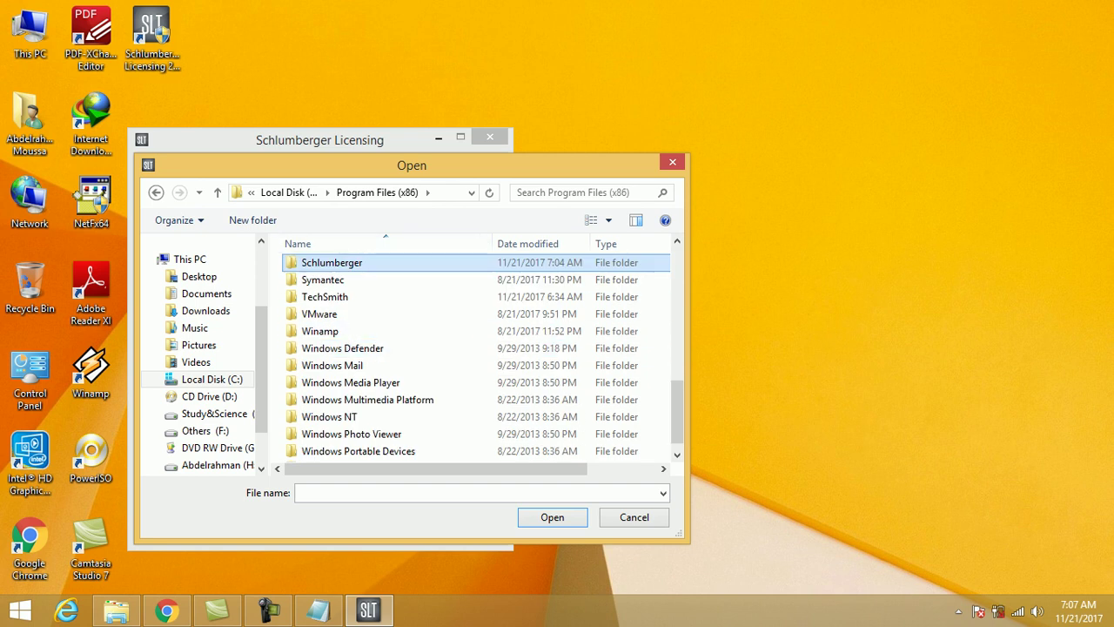
pyautogui.doubleClick(337, 264)
pyautogui.doubleClick(348, 267)
pyautogui.doubleClick(348, 268)
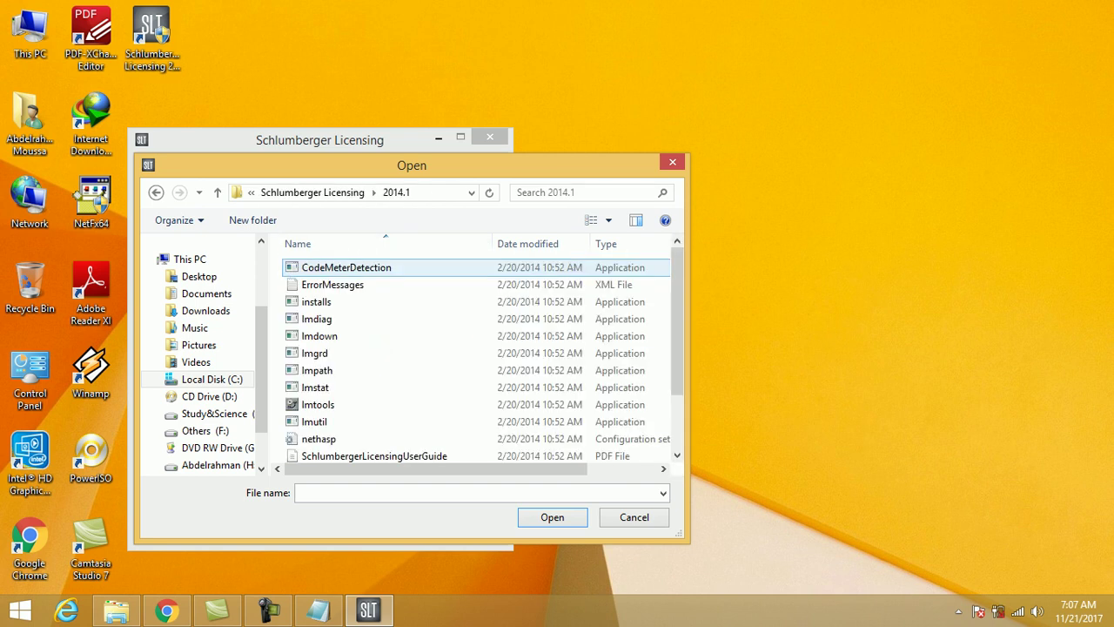
pyautogui.scroll(-3, 474, 357)
pyautogui.doubleClick(328, 401)
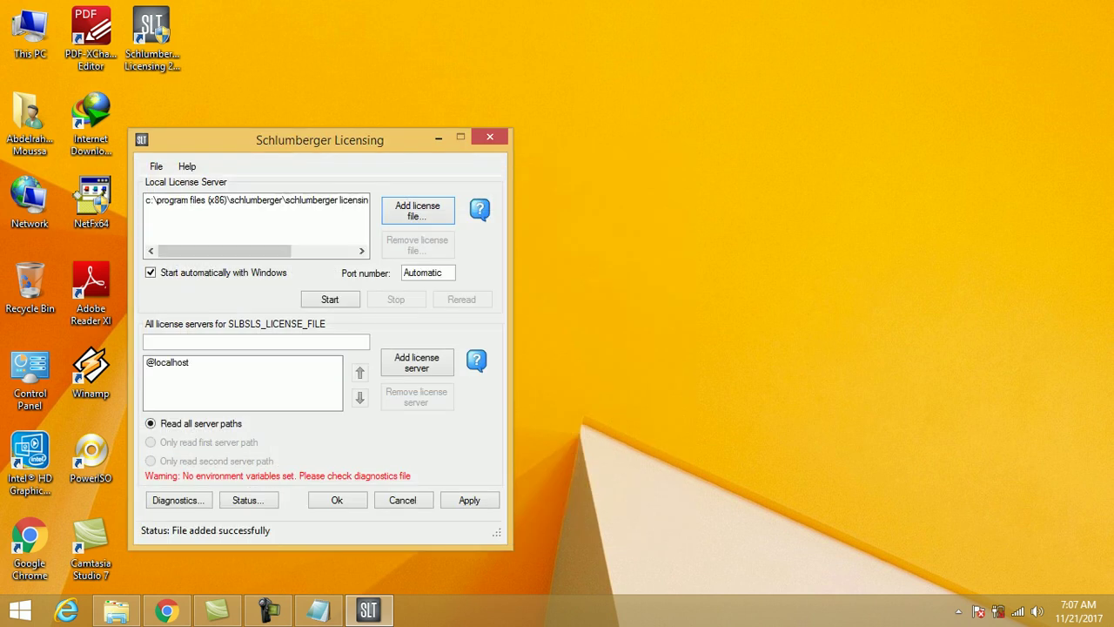
# Start the local license server, agree to apply the changes immediately, and close Schlumberger Licensing
pyautogui.click(330, 299)
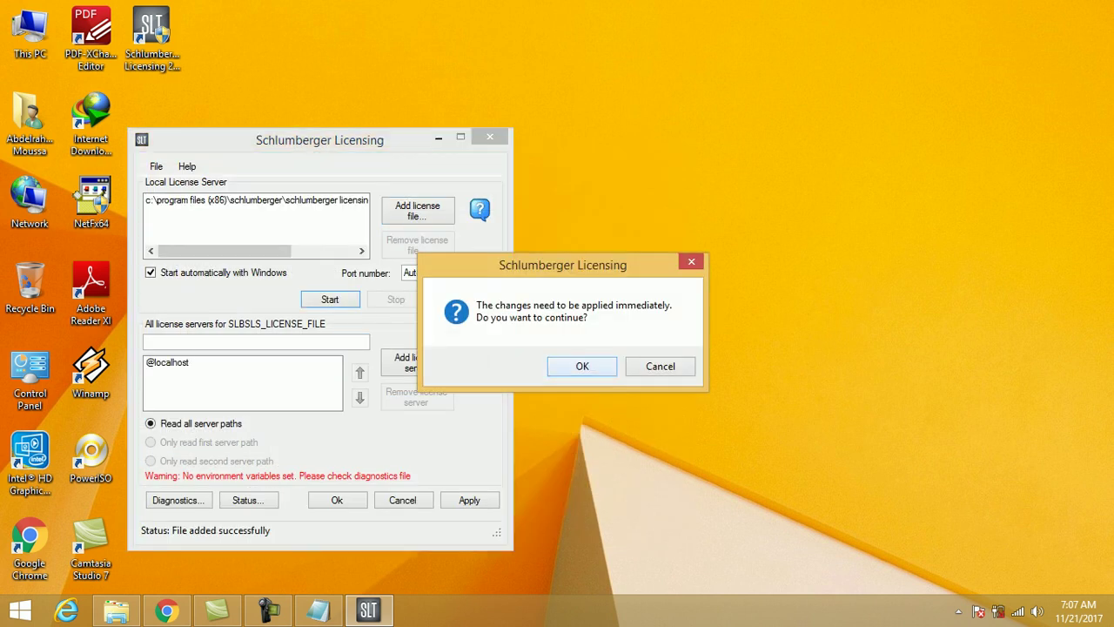
pyautogui.press('Return')
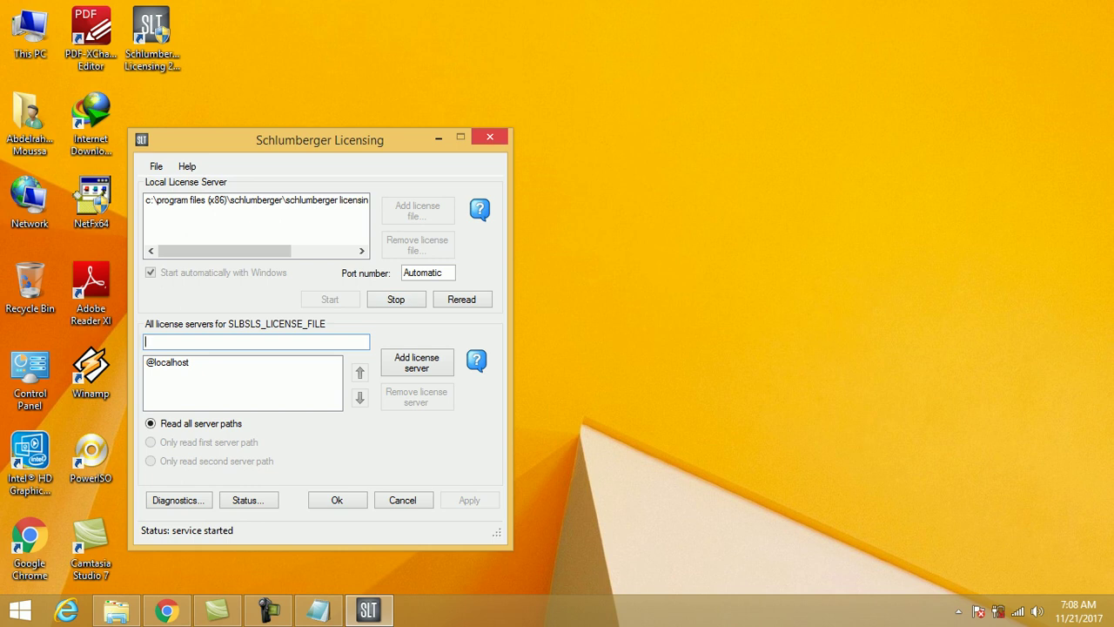
pyautogui.click(490, 137)
# Search the Start screen for Petrel 2014 and launch it
pyautogui.click(19, 611)
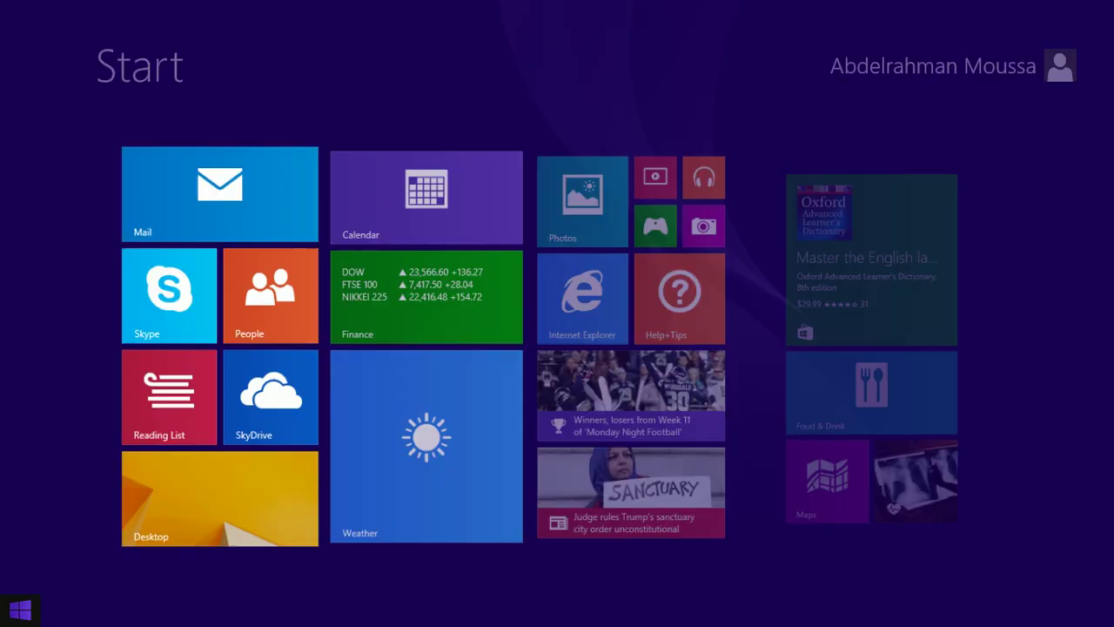
pyautogui.write('pe')
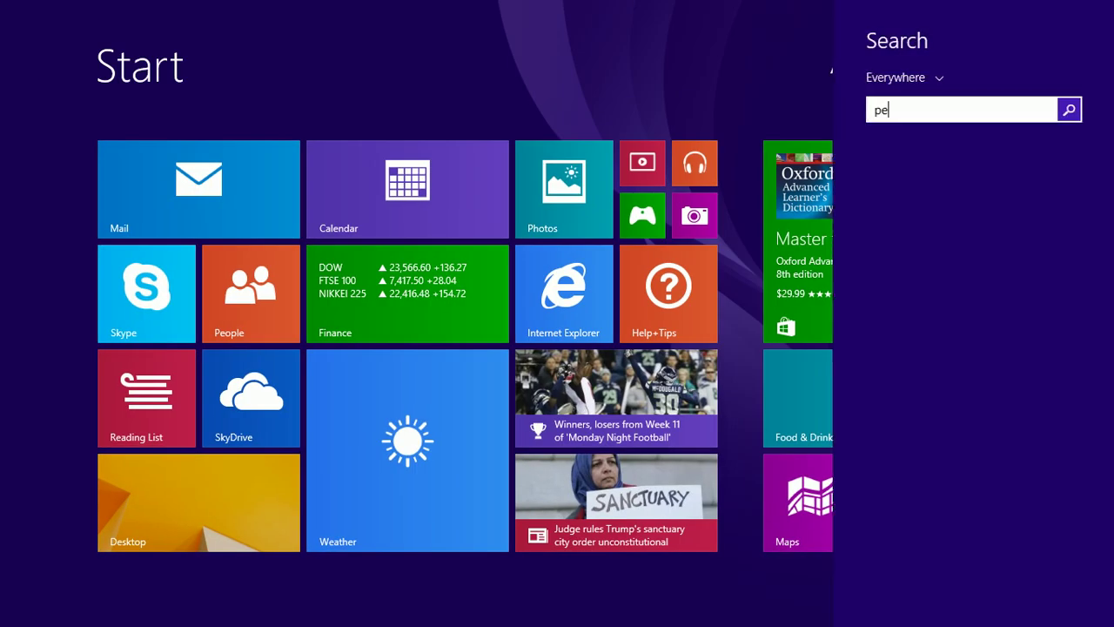
pyautogui.write('trel 2014')
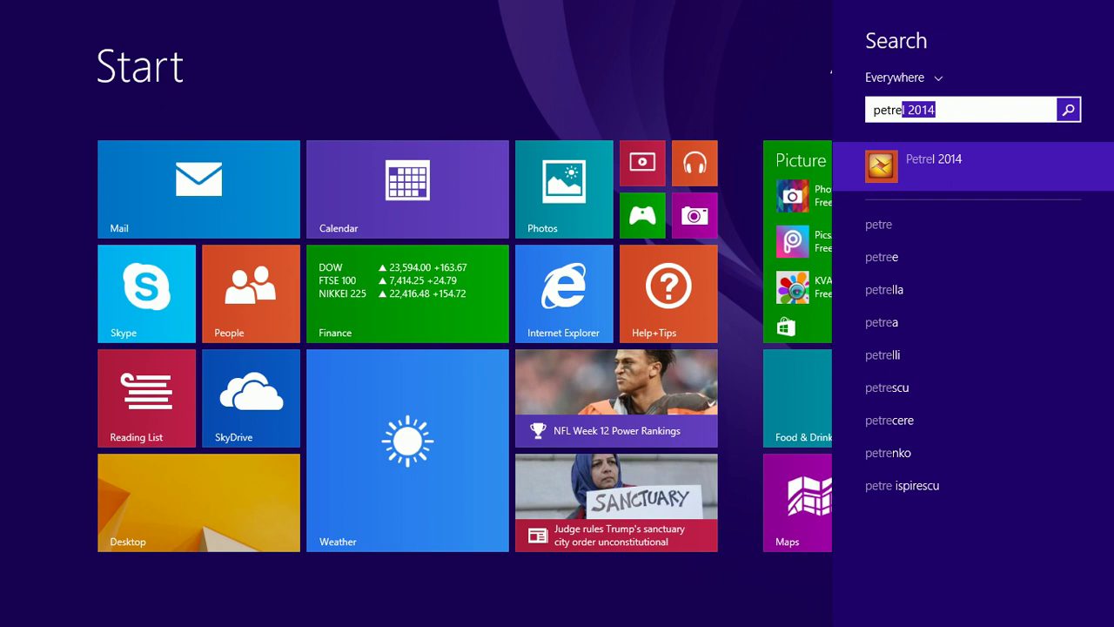
pyautogui.press('Return')
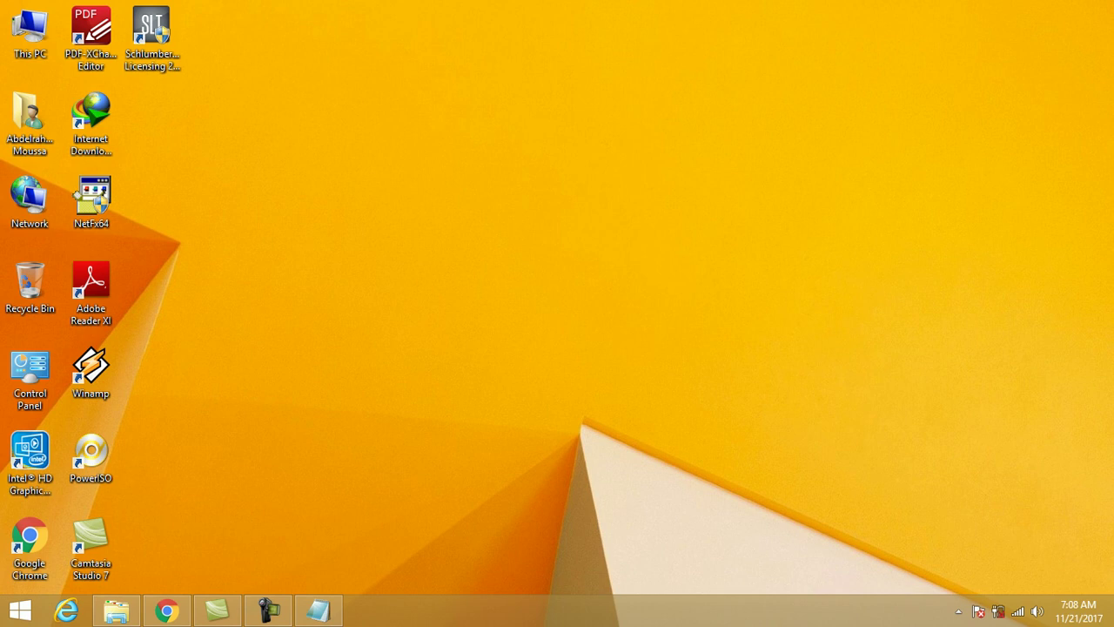
# Select the Bundle 1 core license for Petrel and confirm the license selection
pyautogui.moveTo(268, 609)
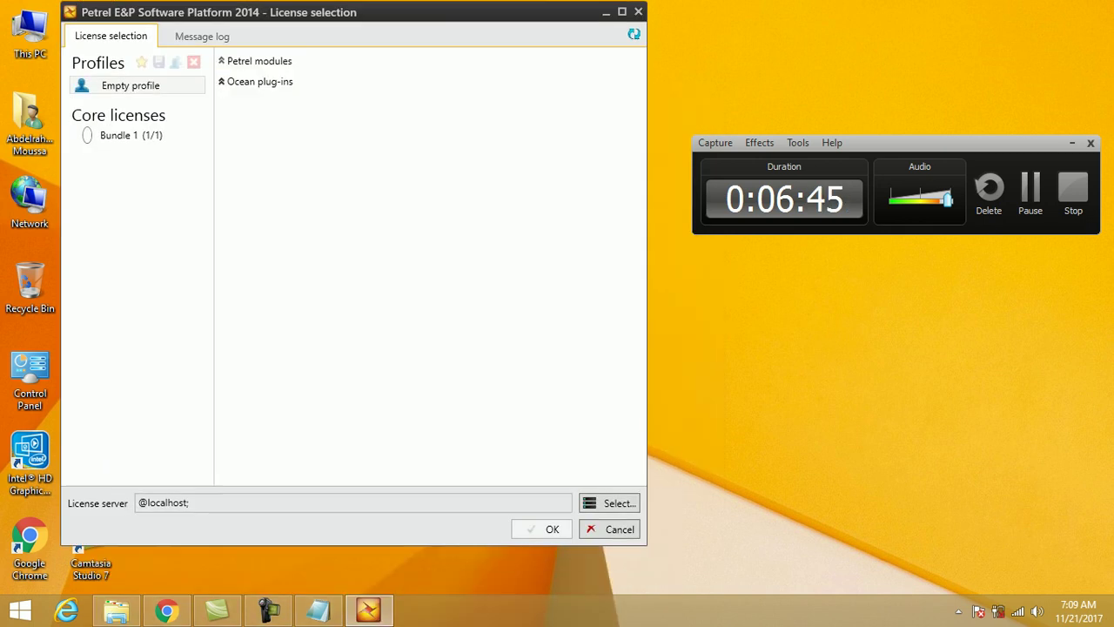
pyautogui.click(87, 136)
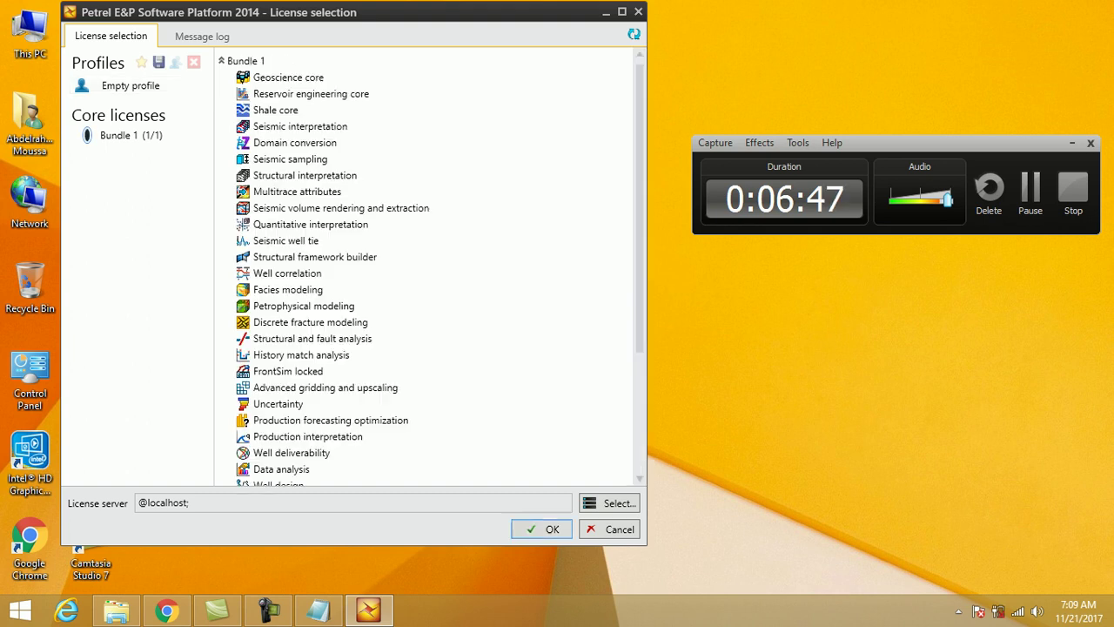
pyautogui.click(543, 529)
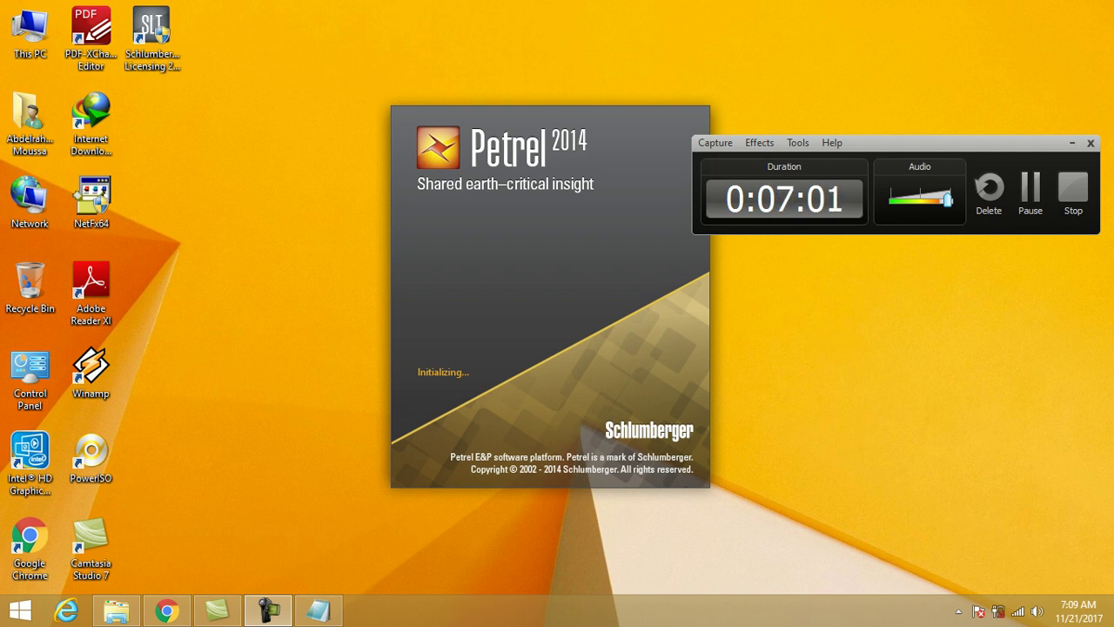
pyautogui.click(1072, 143)
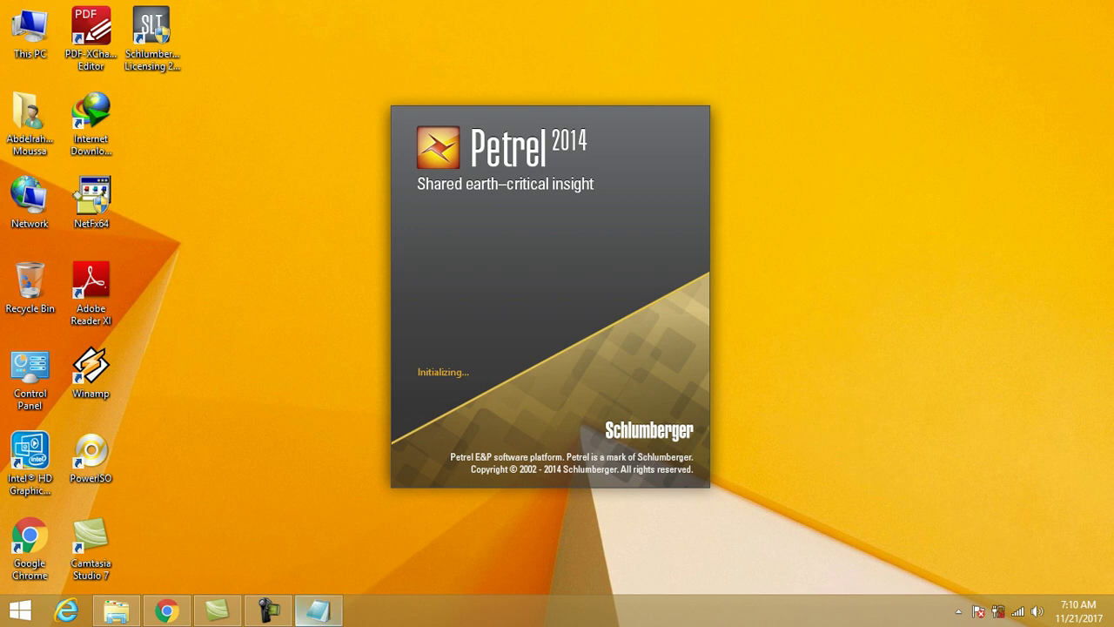
pyautogui.click(268, 610)
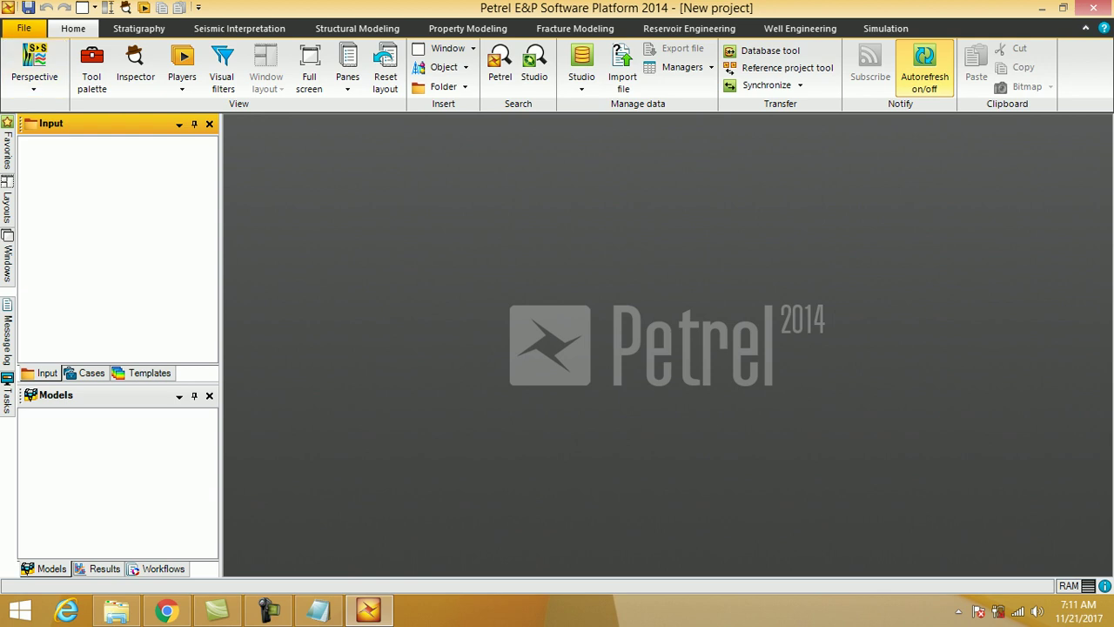
# Enable the classic user interface in Petrel's system settings, apply the change, and close the settings
pyautogui.click(23, 28)
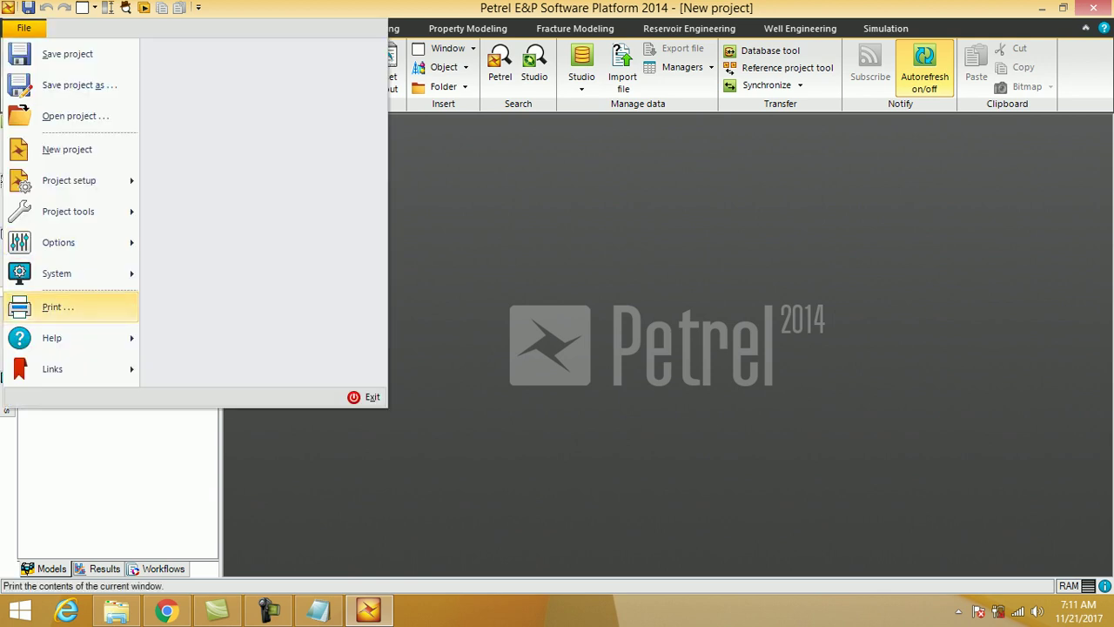
pyautogui.moveTo(56, 274)
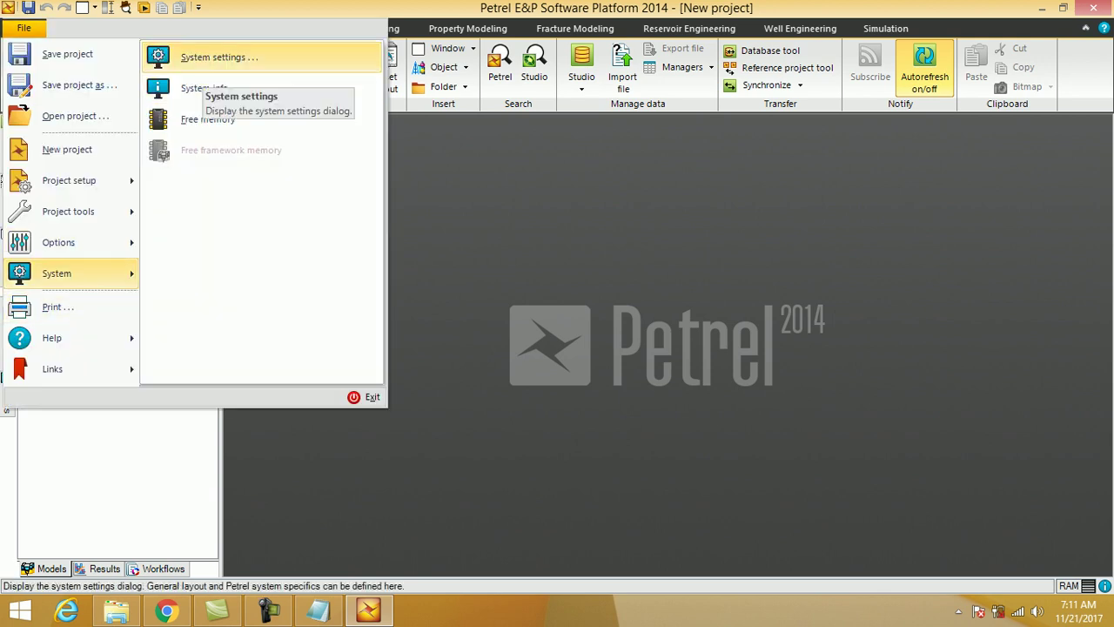
pyautogui.click(220, 57)
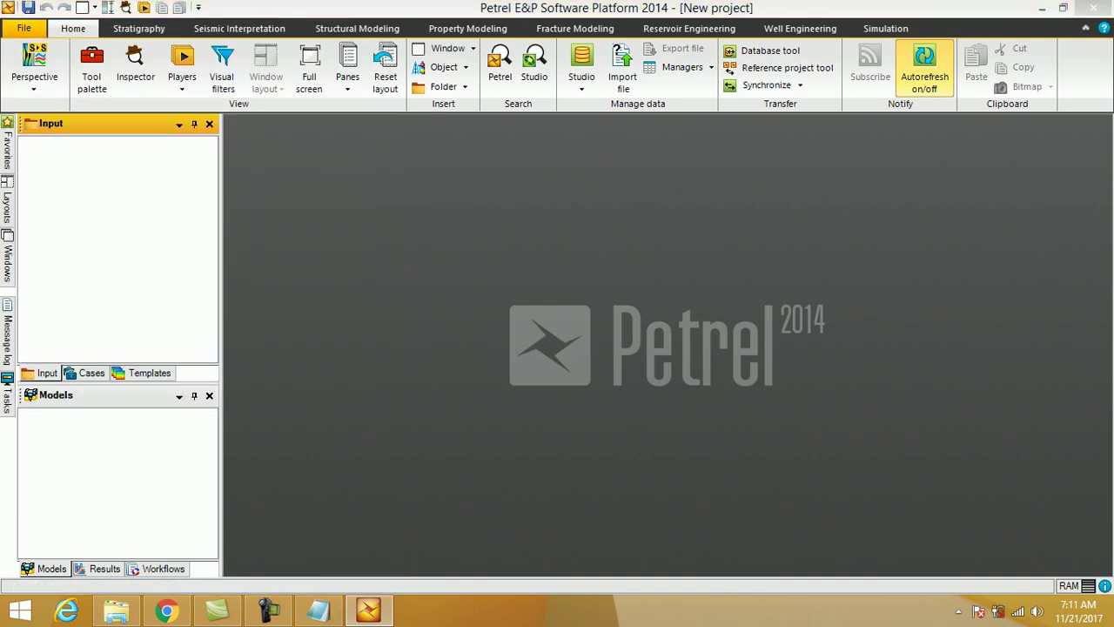
pyautogui.moveTo(269, 55); pyautogui.dragTo(265, 5)
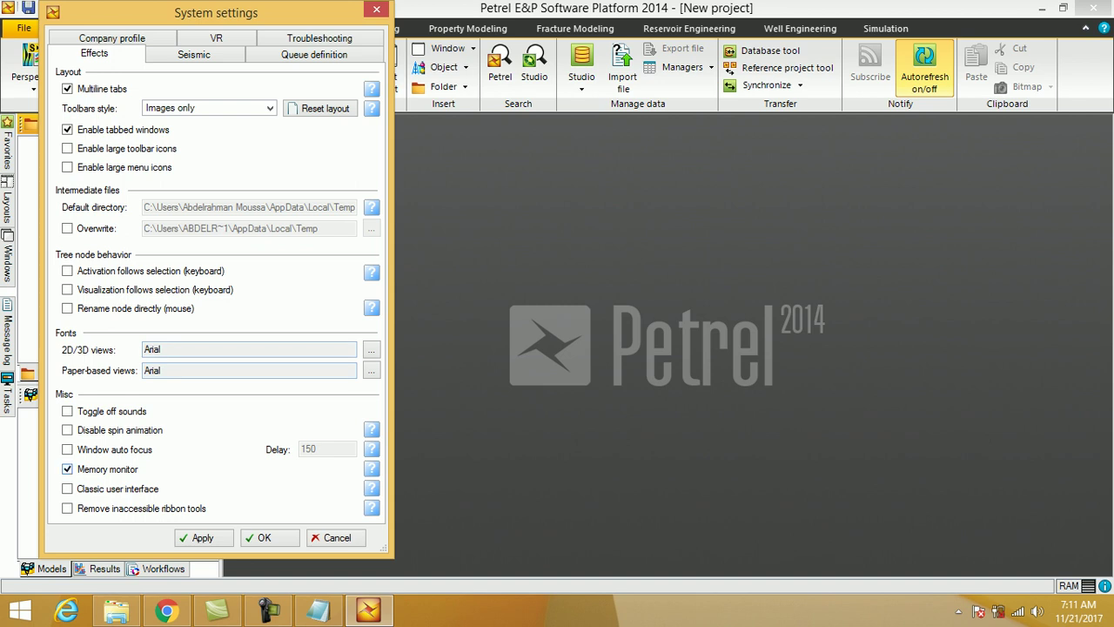
pyautogui.click(67, 488)
pyautogui.click(203, 537)
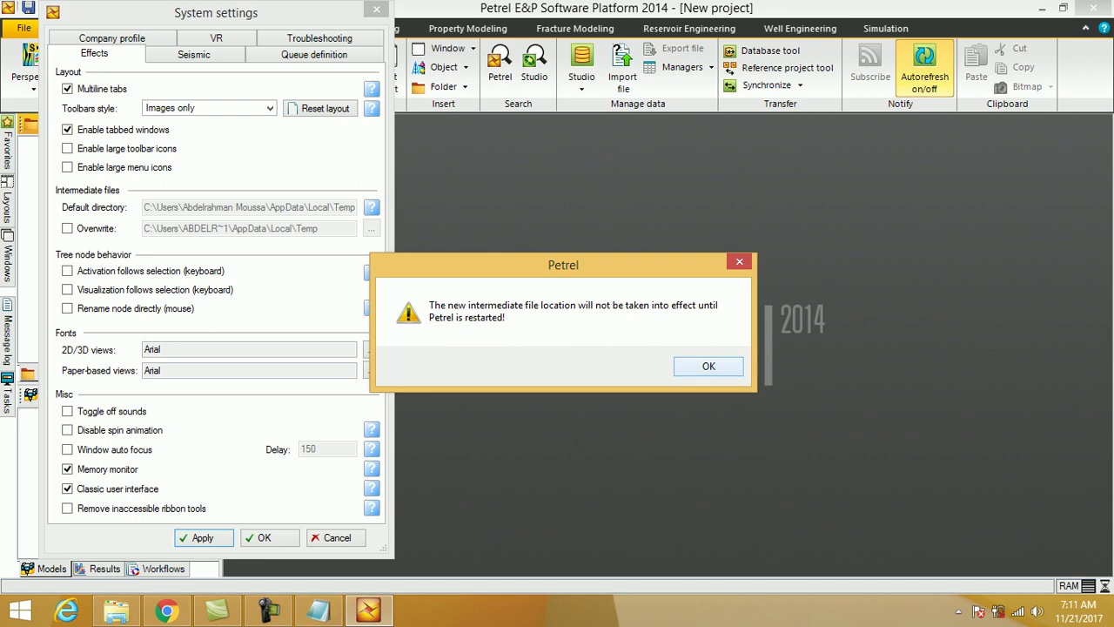
pyautogui.press('Return')
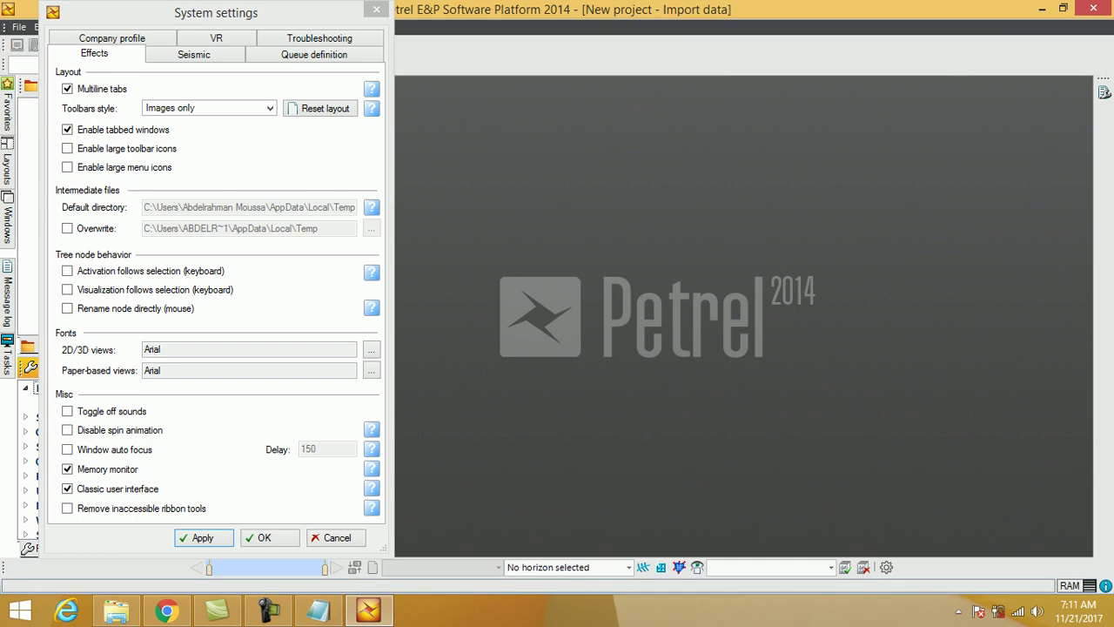
pyautogui.moveTo(215, 13); pyautogui.dragTo(355, 14)
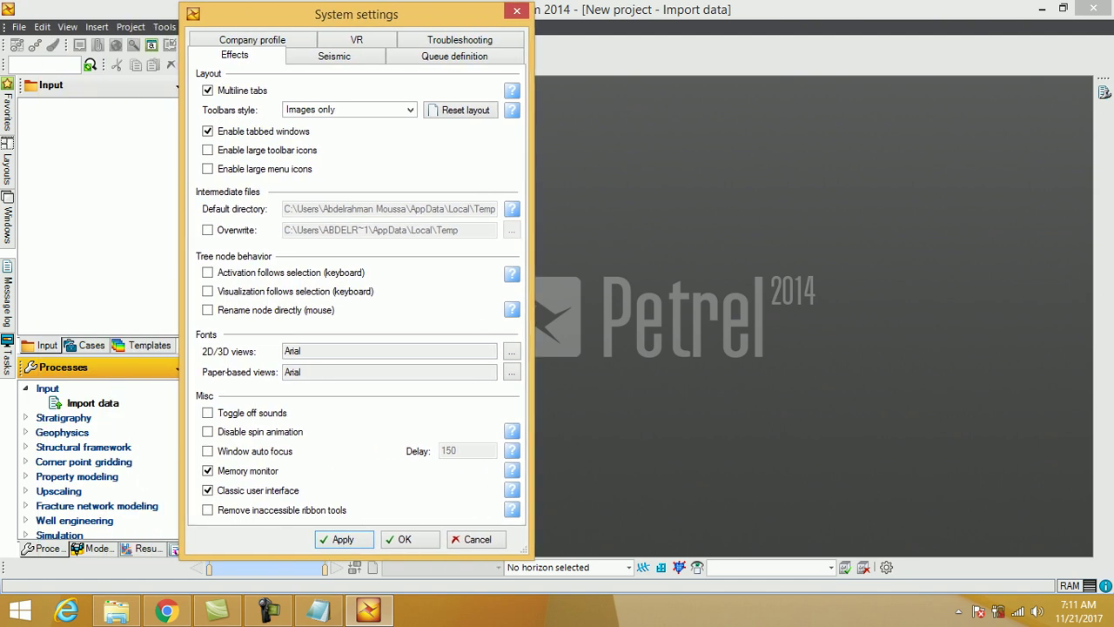
pyautogui.click(517, 11)
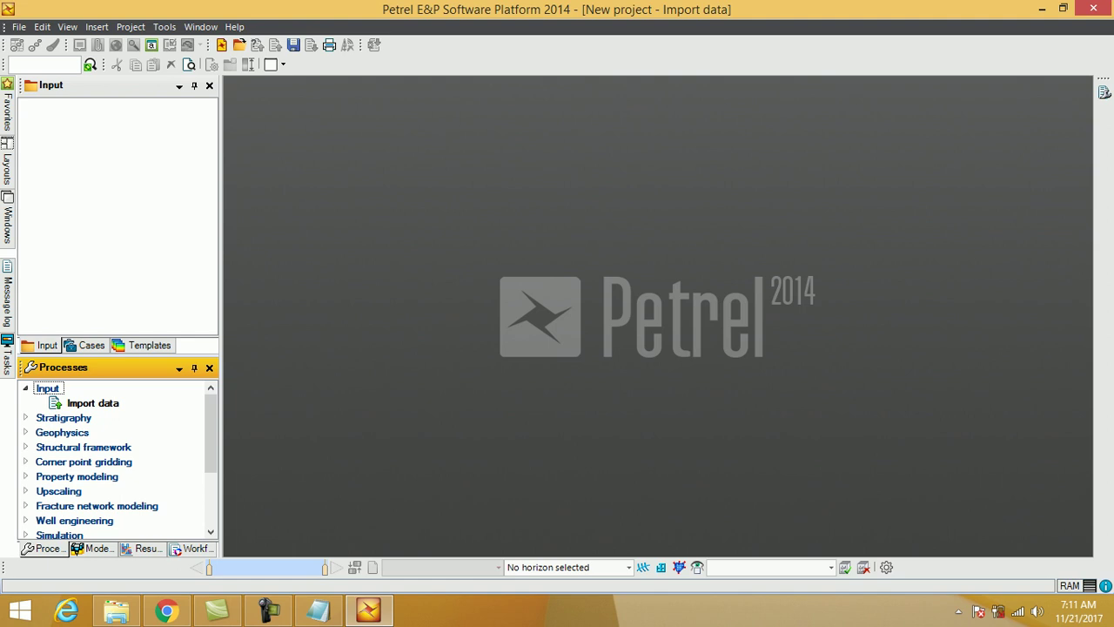
pyautogui.click(268, 611)
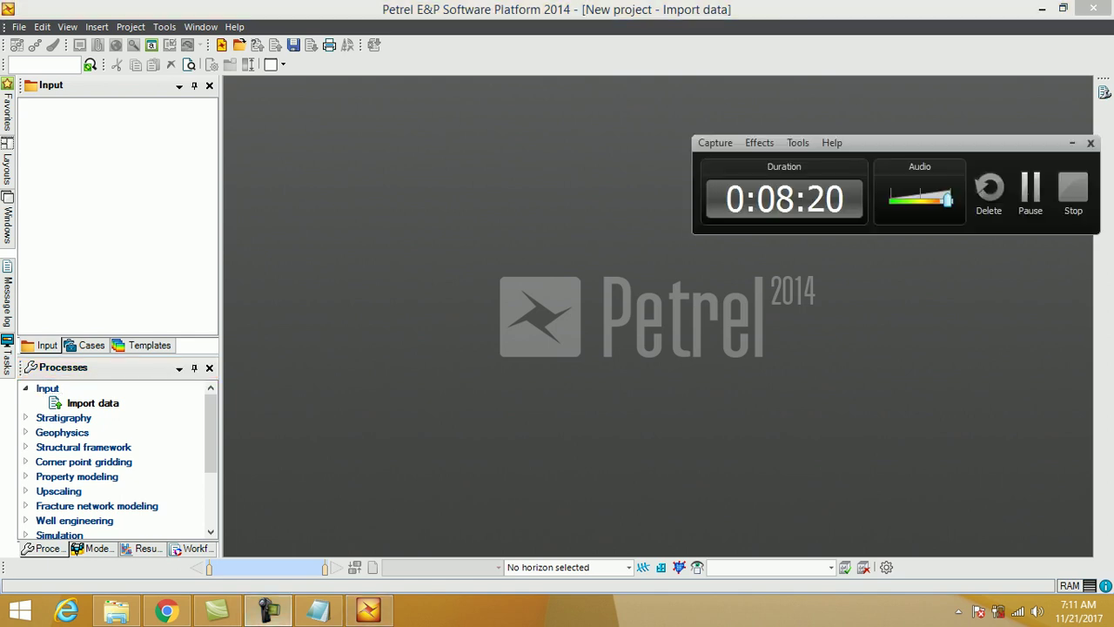